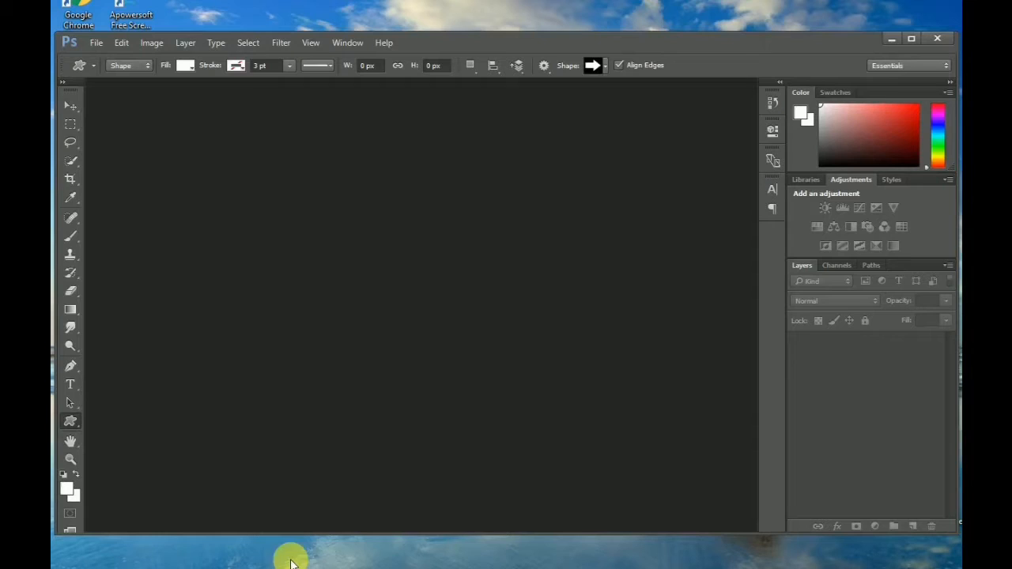
# Open the photo IMG_2244 from the Downloads folder
pyautogui.click(92, 42)
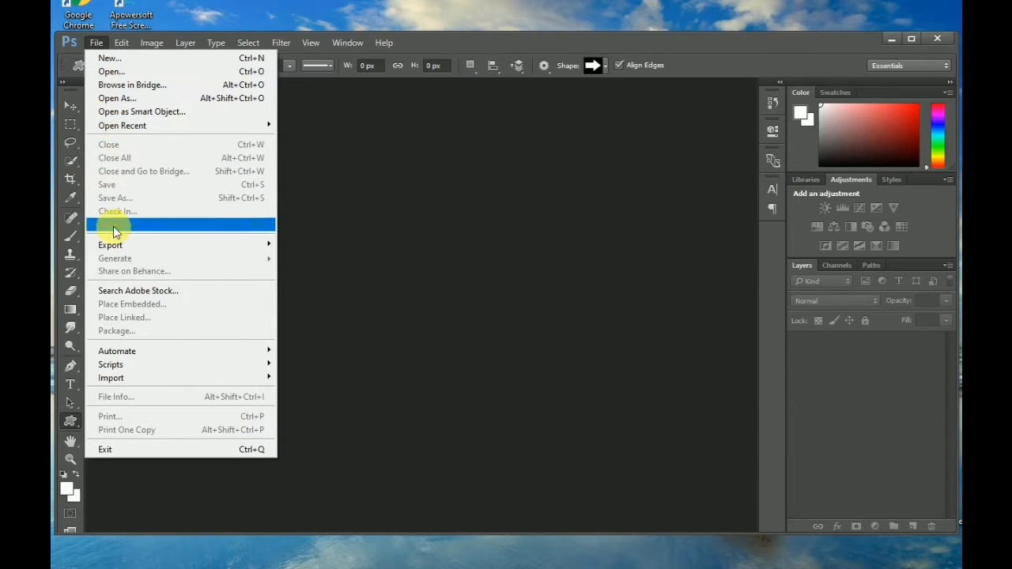
pyautogui.click(111, 70)
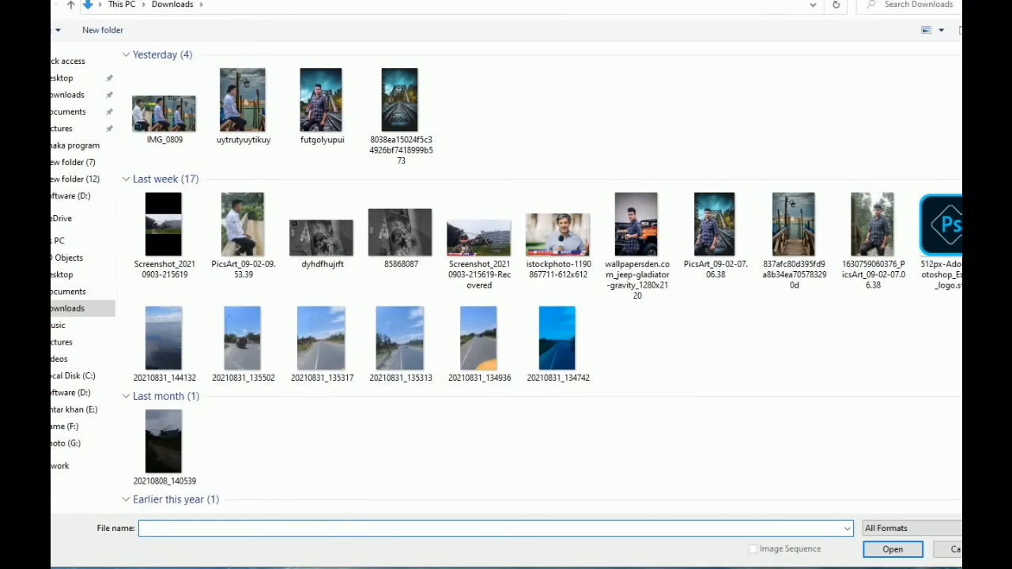
pyautogui.scroll(-3, 543, 277)
pyautogui.click(241, 465)
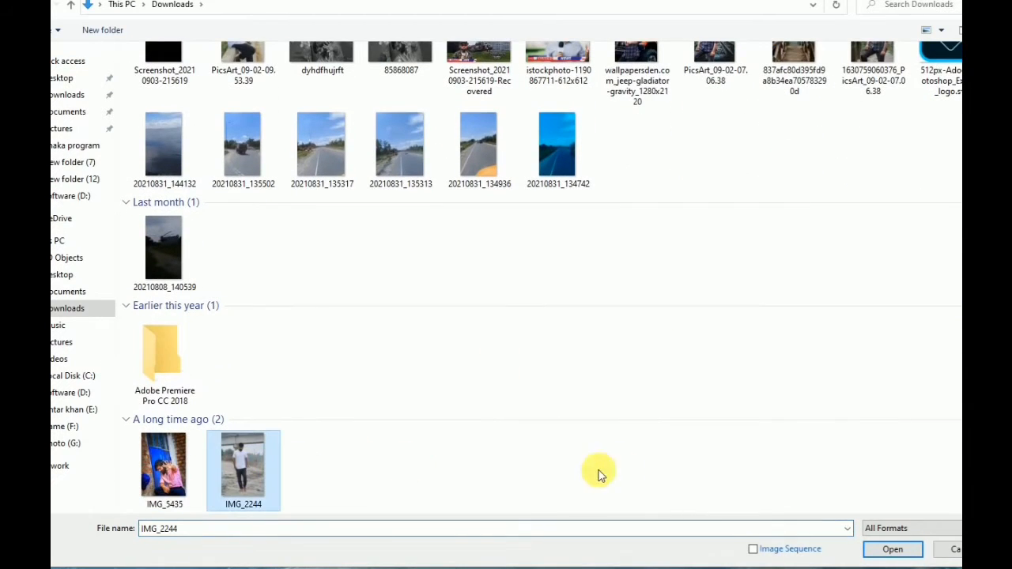
pyautogui.click(892, 549)
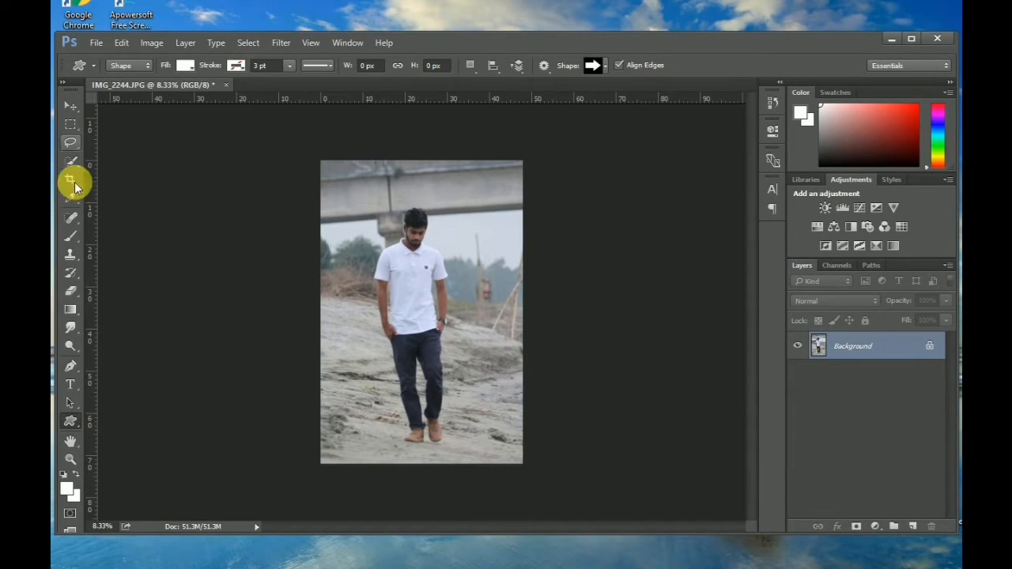
# Select the standing man's head, shirt, trousers and shoes with the Quick Selection tool at brush size 40
pyautogui.click(70, 459)
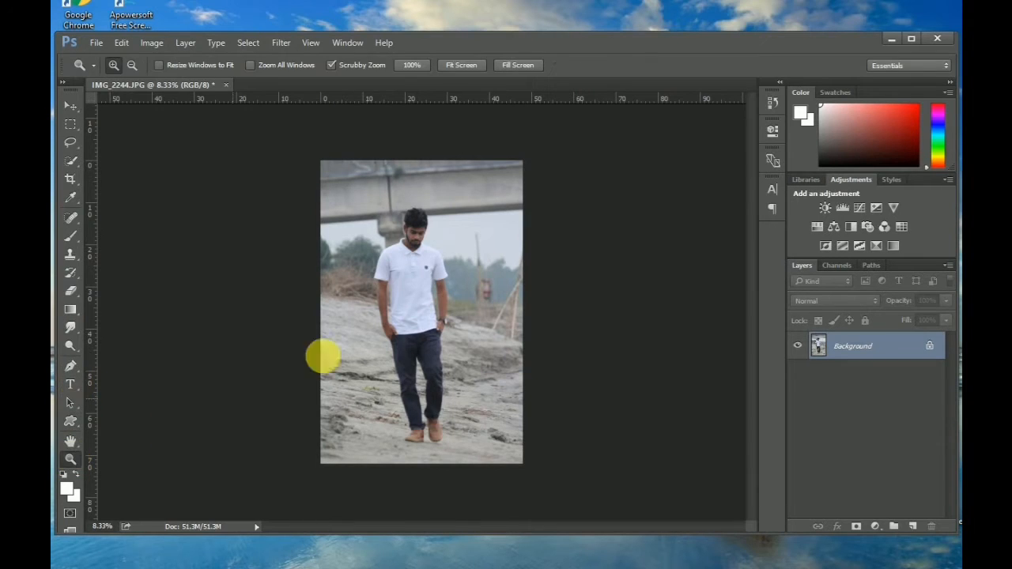
pyautogui.click(415, 254)
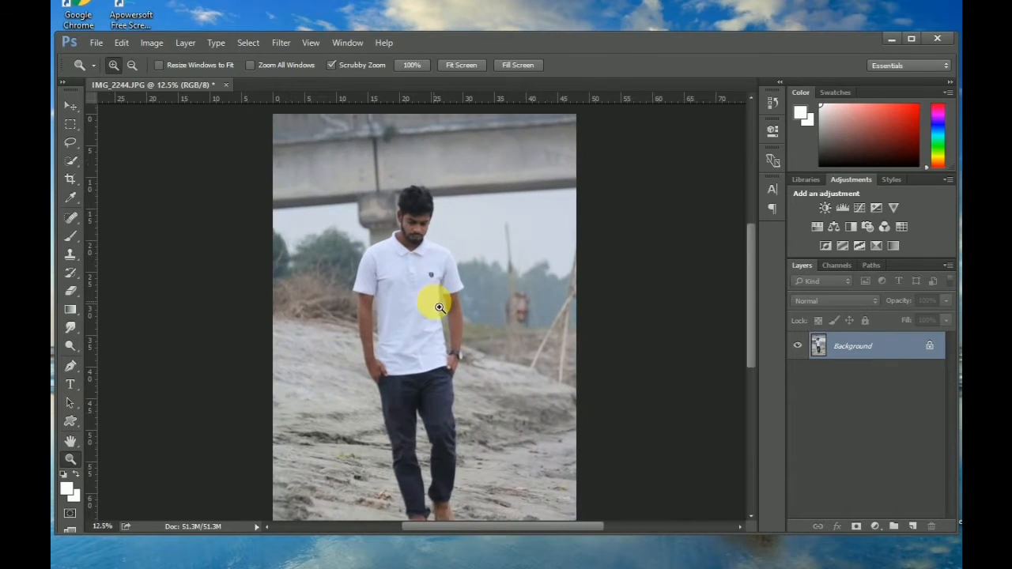
pyautogui.click(79, 162)
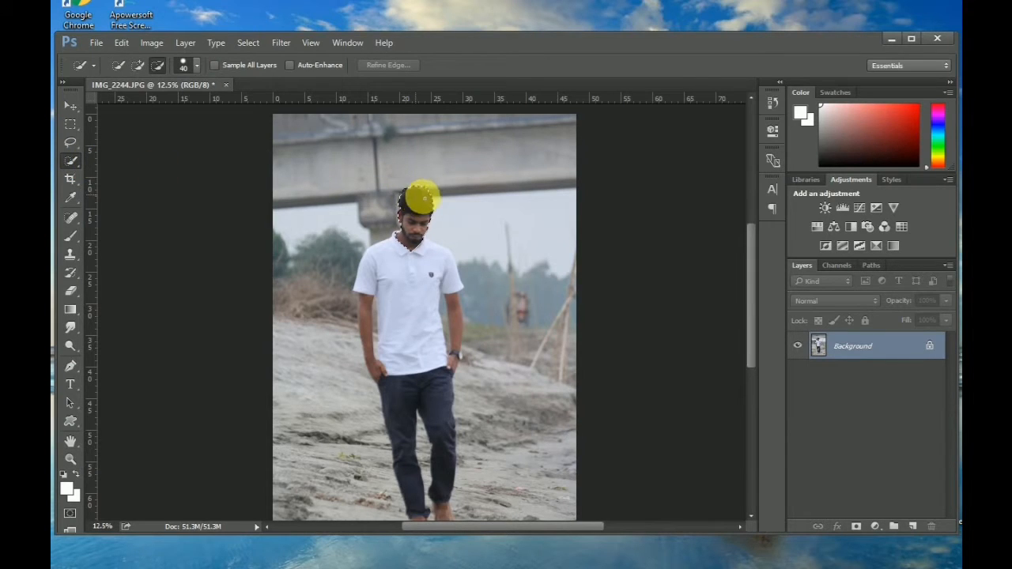
pyautogui.moveTo(422, 198)
pyautogui.mouseDown()
pyautogui.moveTo(411, 238)
pyautogui.moveTo(379, 254)
pyautogui.moveTo(407, 240)
pyautogui.moveTo(391, 243)
pyautogui.moveTo(373, 291)
pyautogui.moveTo(404, 295)
pyautogui.moveTo(384, 332)
pyautogui.moveTo(365, 319)
pyautogui.moveTo(367, 309)
pyautogui.moveTo(373, 365)
pyautogui.mouseUp()
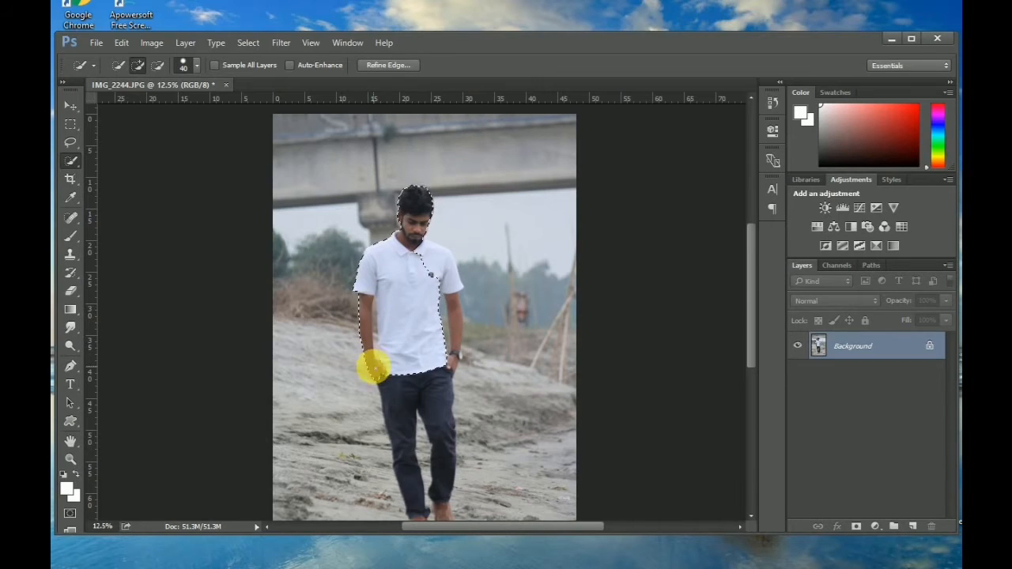
pyautogui.moveTo(396, 403); pyautogui.dragTo(415, 507)
pyautogui.moveTo(752, 340); pyautogui.dragTo(752, 368)
pyautogui.moveTo(415, 432); pyautogui.dragTo(418, 450)
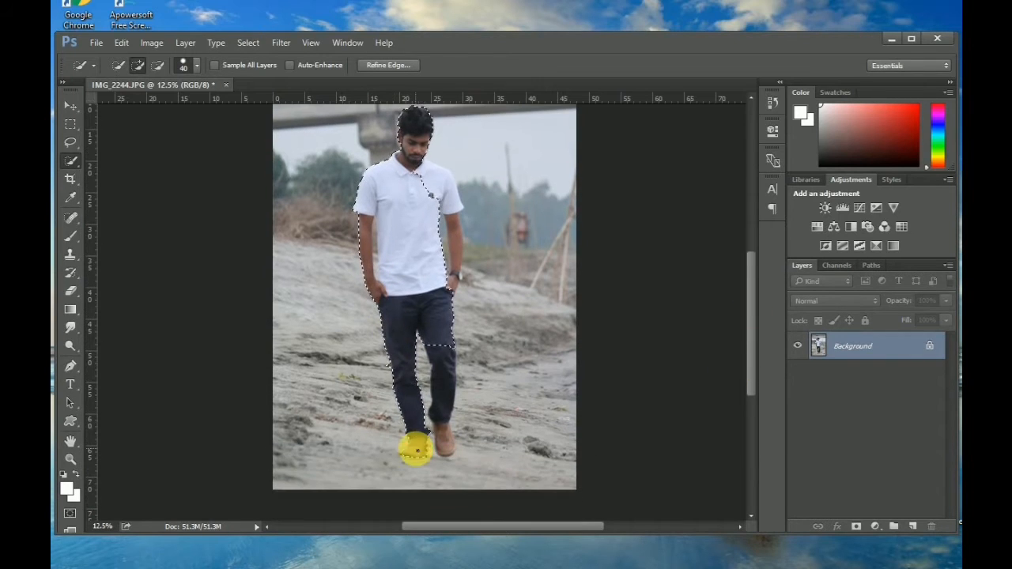
# Refine the selection to include the rest of the shirt and the watch arm, and copy the man to a new layer
pyautogui.click(157, 65)
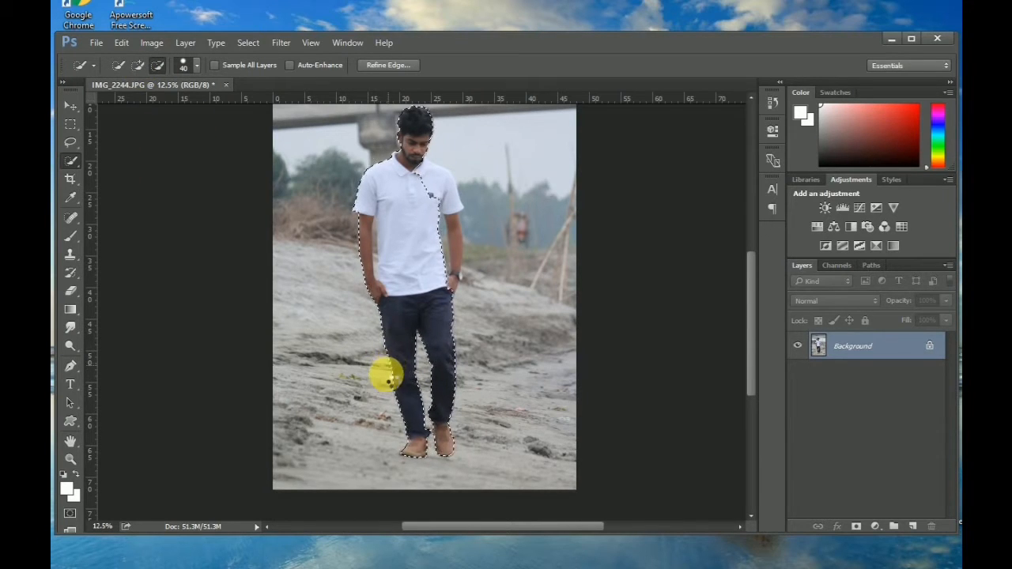
pyautogui.keyDown('shift'); pyautogui.click(436, 200); pyautogui.keyUp('shift')
pyautogui.moveTo(457, 249); pyautogui.dragTo(458, 265)
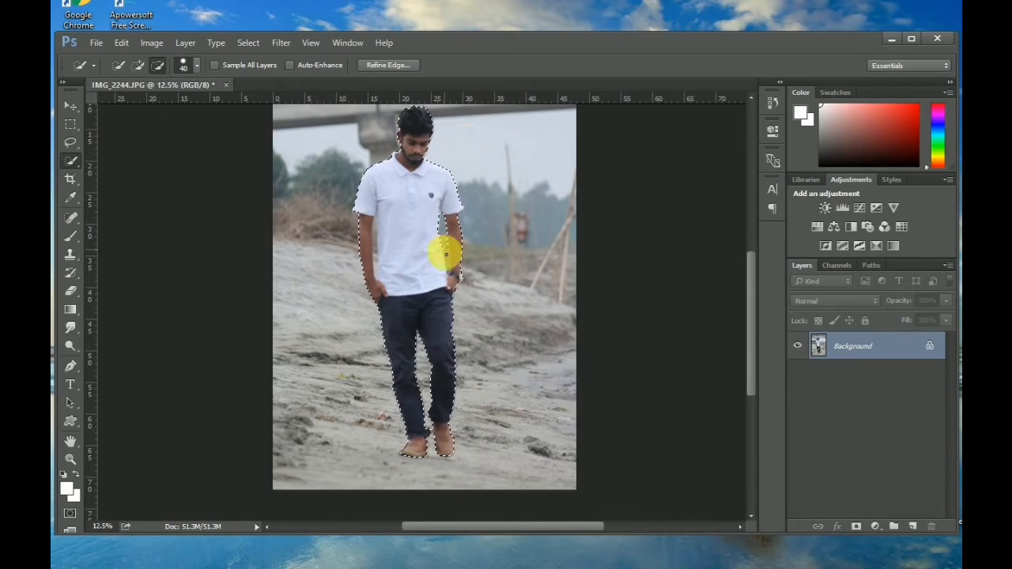
pyautogui.click(137, 65)
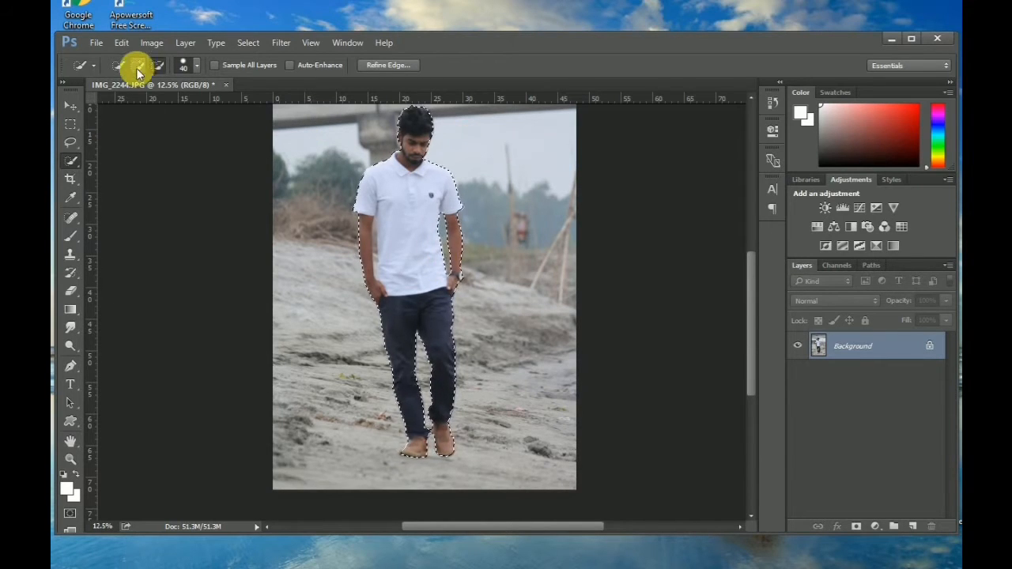
pyautogui.click(158, 65)
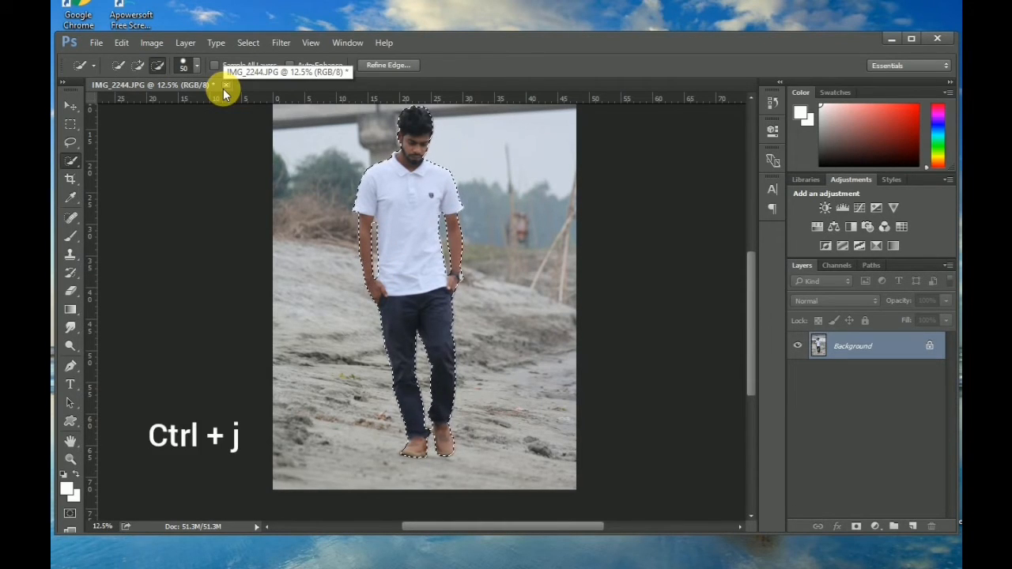
pyautogui.hotkey('ctrl', 'j')
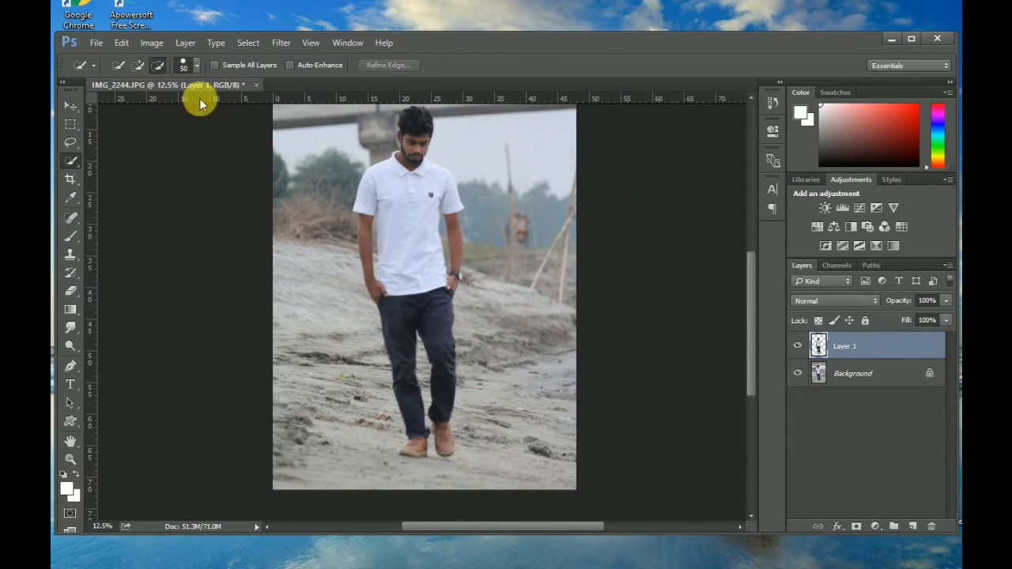
# Open the photo PicsArt_09-02-09.53.39 from the Downloads folder as a second document
pyautogui.click(98, 45)
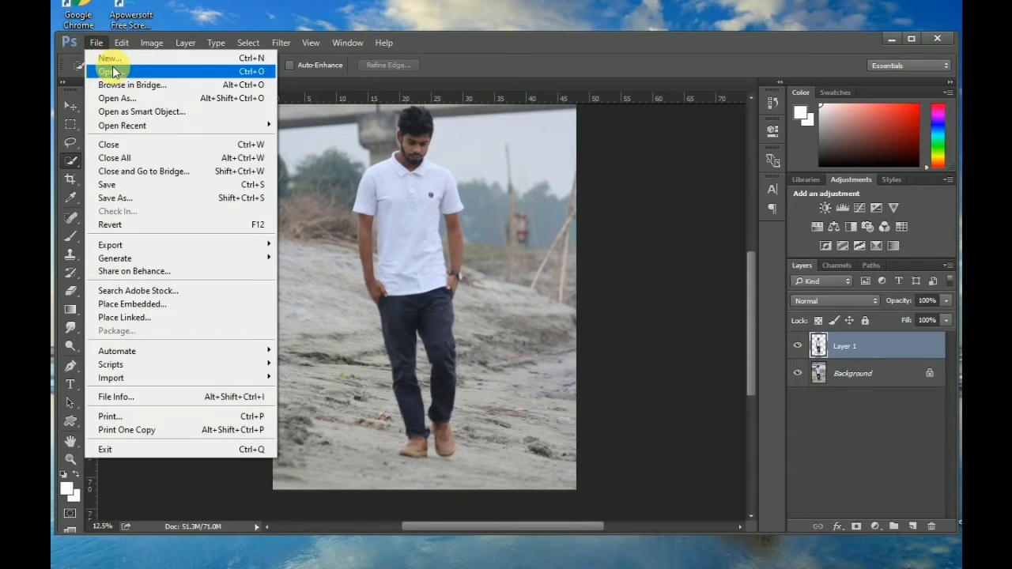
pyautogui.click(107, 71)
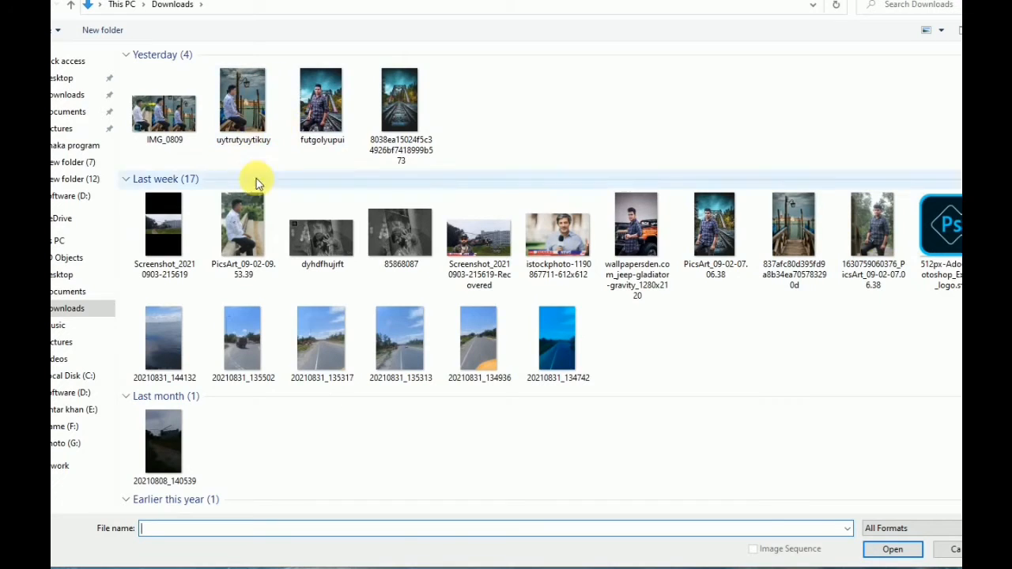
pyautogui.click(241, 230)
pyautogui.click(892, 549)
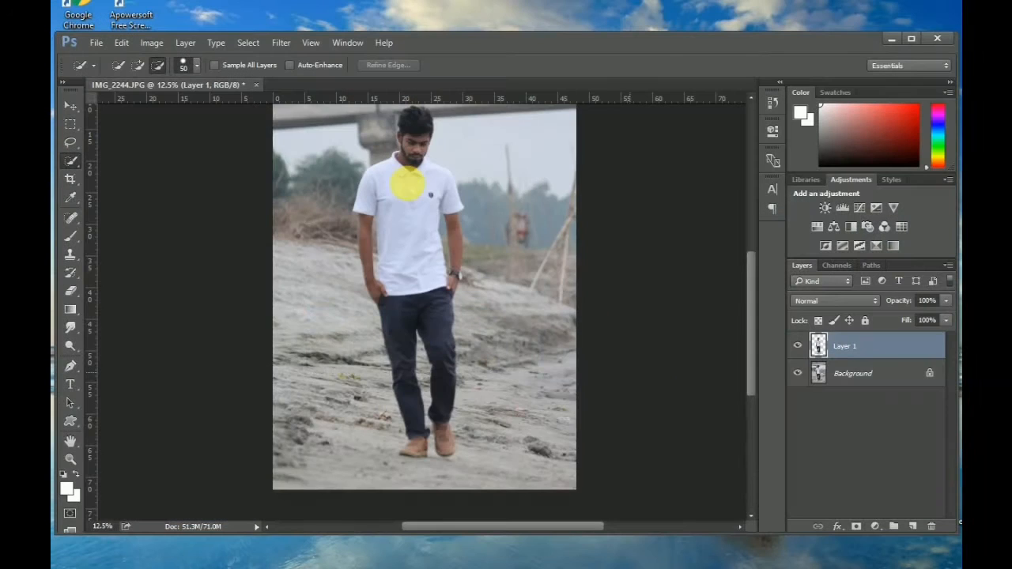
# Paint over the entire photo of the seated man in white, enlarging the brush to 700 px
pyautogui.click(70, 235)
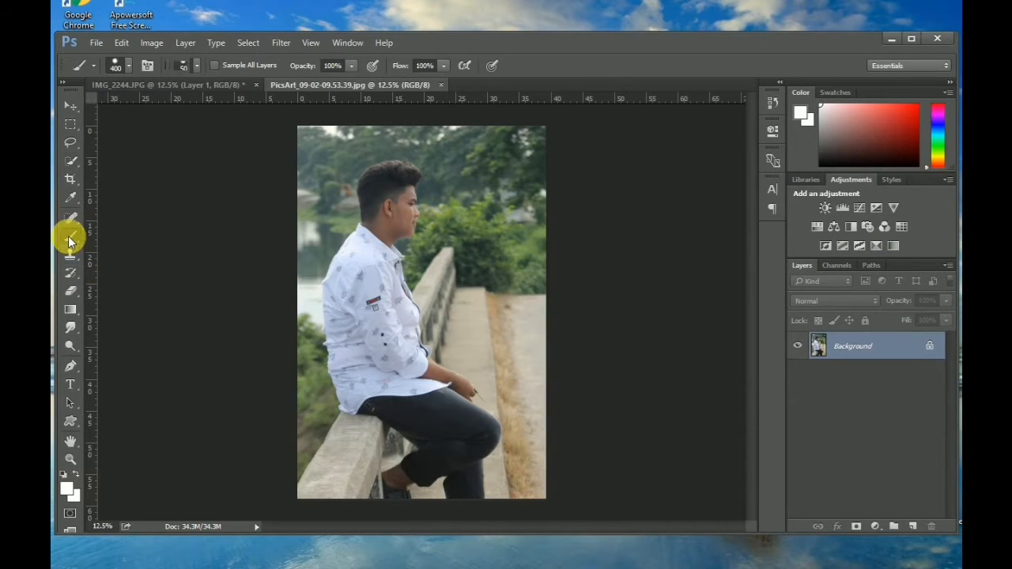
pyautogui.moveTo(384, 191)
pyautogui.mouseDown()
pyautogui.moveTo(354, 156)
pyautogui.moveTo(388, 191)
pyautogui.moveTo(572, 185)
pyautogui.moveTo(339, 209)
pyautogui.moveTo(364, 188)
pyautogui.moveTo(379, 205)
pyautogui.moveTo(346, 515)
pyautogui.moveTo(520, 490)
pyautogui.moveTo(508, 516)
pyautogui.moveTo(574, 396)
pyautogui.moveTo(550, 210)
pyautogui.moveTo(511, 211)
pyautogui.moveTo(457, 285)
pyautogui.moveTo(505, 317)
pyautogui.moveTo(469, 375)
pyautogui.moveTo(568, 372)
pyautogui.moveTo(564, 383)
pyautogui.moveTo(500, 416)
pyautogui.moveTo(433, 393)
pyautogui.moveTo(449, 377)
pyautogui.moveTo(400, 381)
pyautogui.moveTo(379, 406)
pyautogui.moveTo(371, 470)
pyautogui.moveTo(538, 451)
pyautogui.moveTo(474, 449)
pyautogui.moveTo(485, 407)
pyautogui.mouseUp()
pyautogui.press(']')
pyautogui.press(']')
pyautogui.press(']')
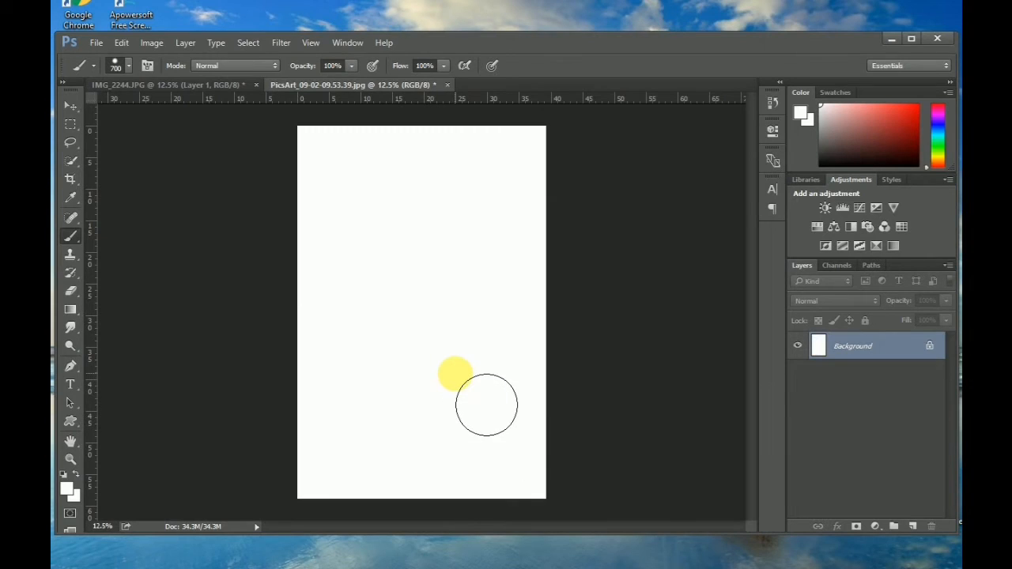
# Place the railway bridge image 8038ea15024f5c34926bf7418999b573 as embedded and stretch it to cover the whole white canvas
pyautogui.click(96, 44)
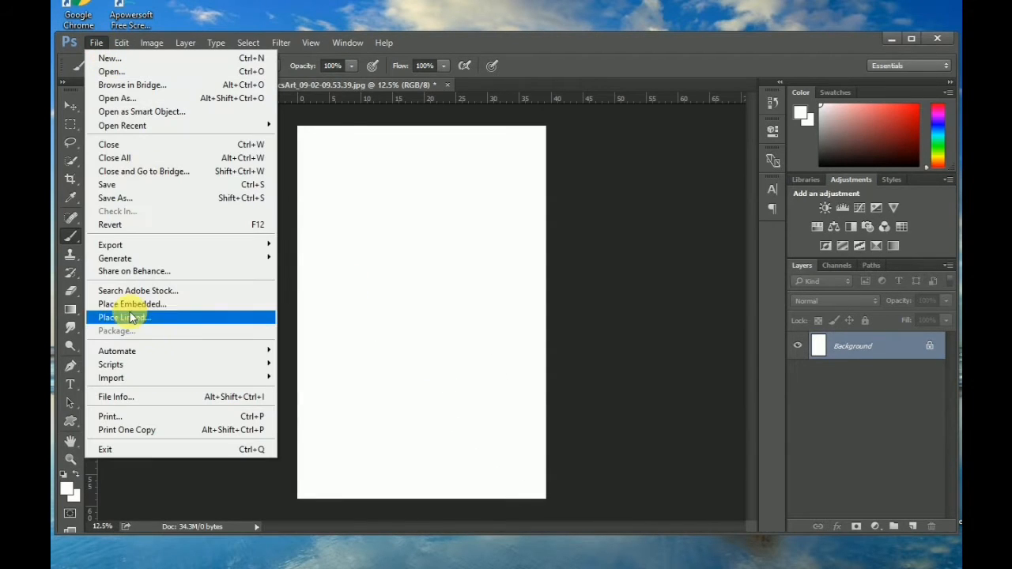
pyautogui.click(129, 304)
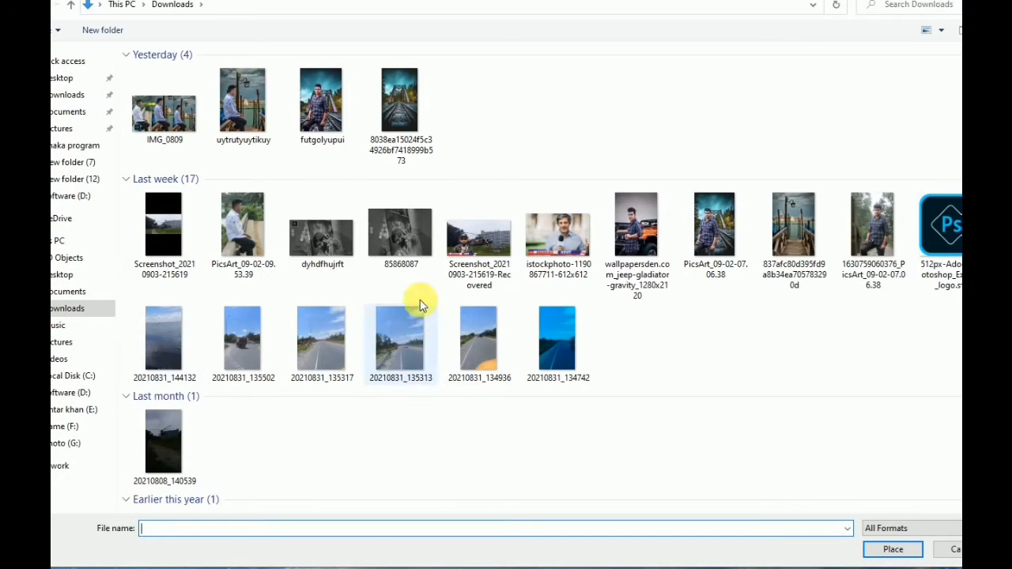
pyautogui.click(393, 87)
pyautogui.click(893, 549)
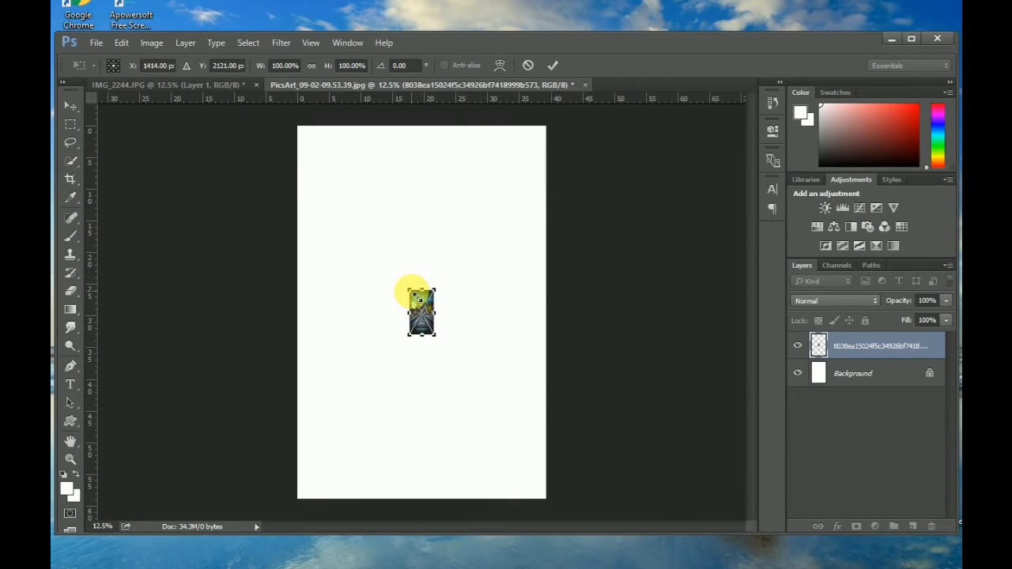
pyautogui.moveTo(411, 292); pyautogui.dragTo(293, 129)
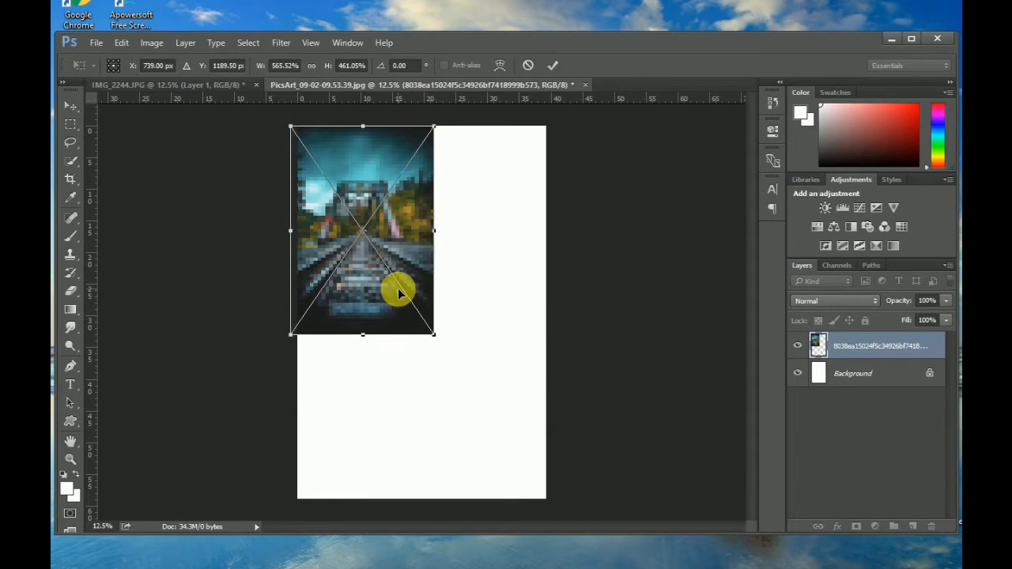
pyautogui.moveTo(295, 130); pyautogui.dragTo(304, 128)
pyautogui.moveTo(435, 337); pyautogui.dragTo(546, 499)
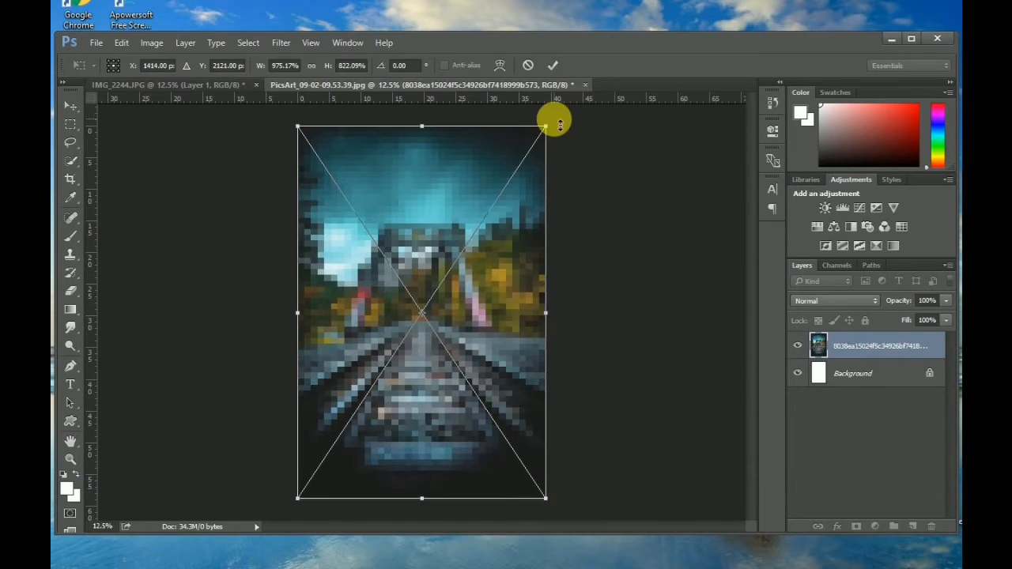
pyautogui.click(554, 65)
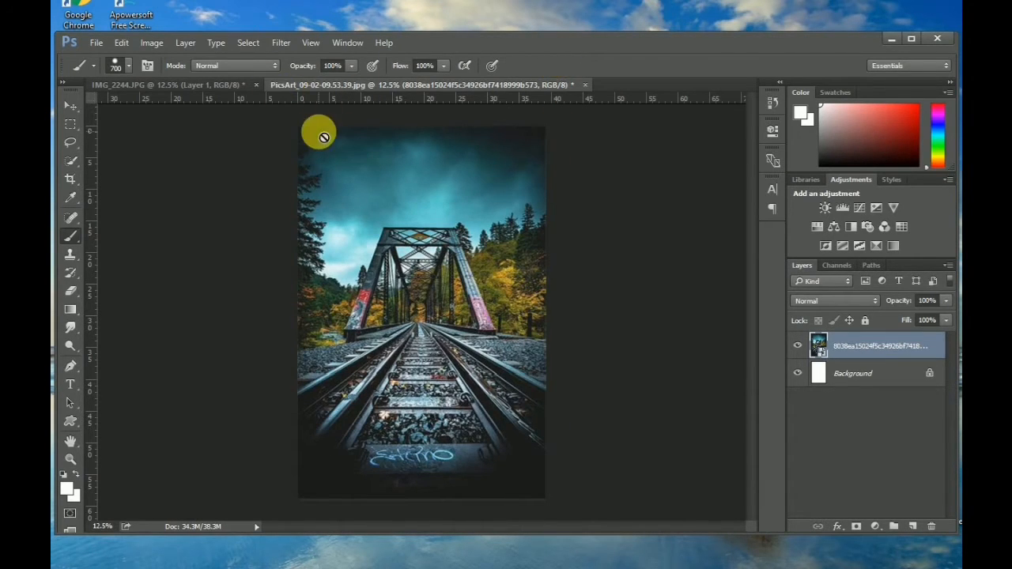
# Apply a Gaussian Blur with a radius of about 11.4 pixels to the railway bridge layer
pyautogui.click(281, 43)
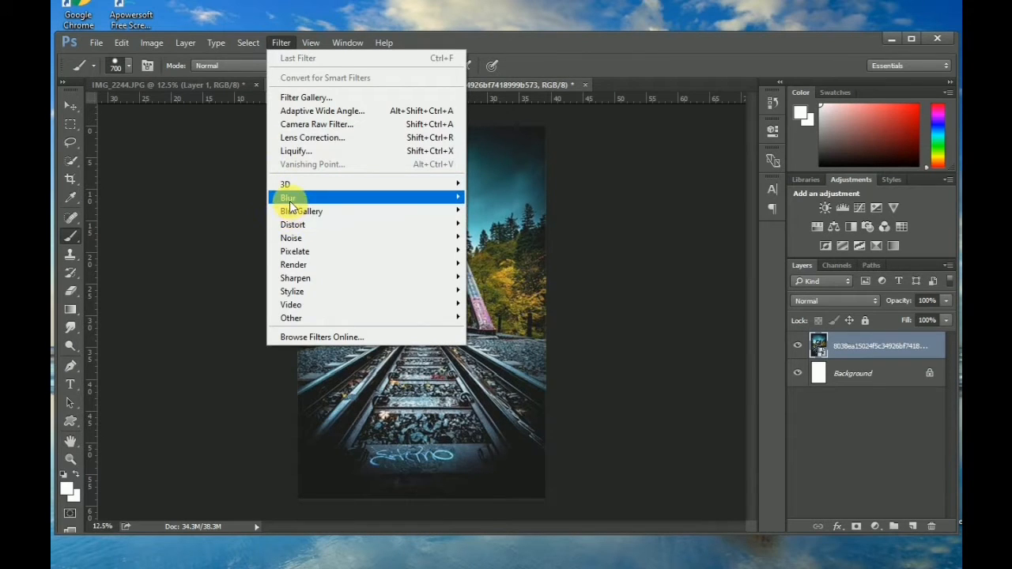
pyautogui.moveTo(316, 198)
pyautogui.click(496, 251)
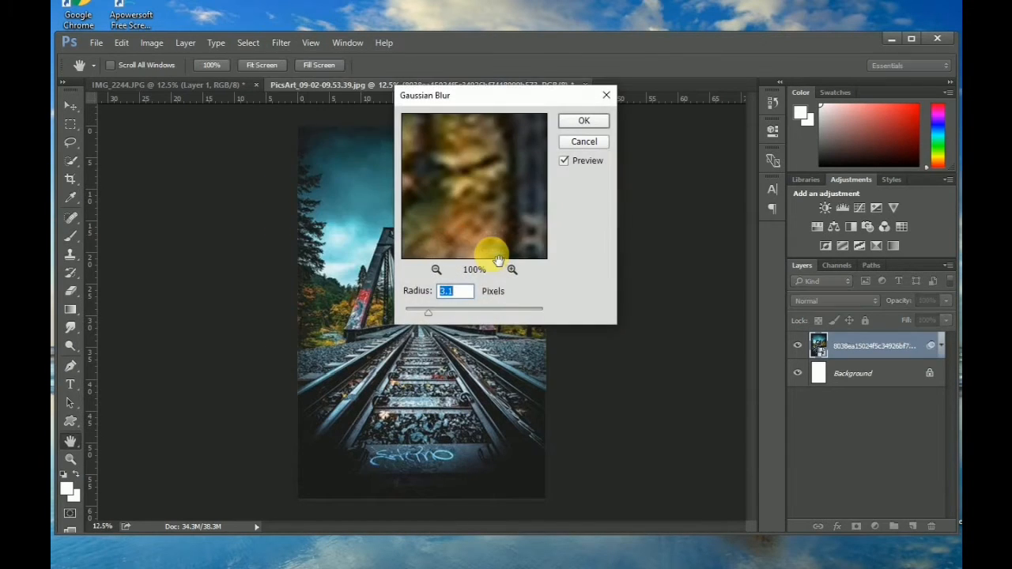
pyautogui.moveTo(461, 314); pyautogui.dragTo(462, 314)
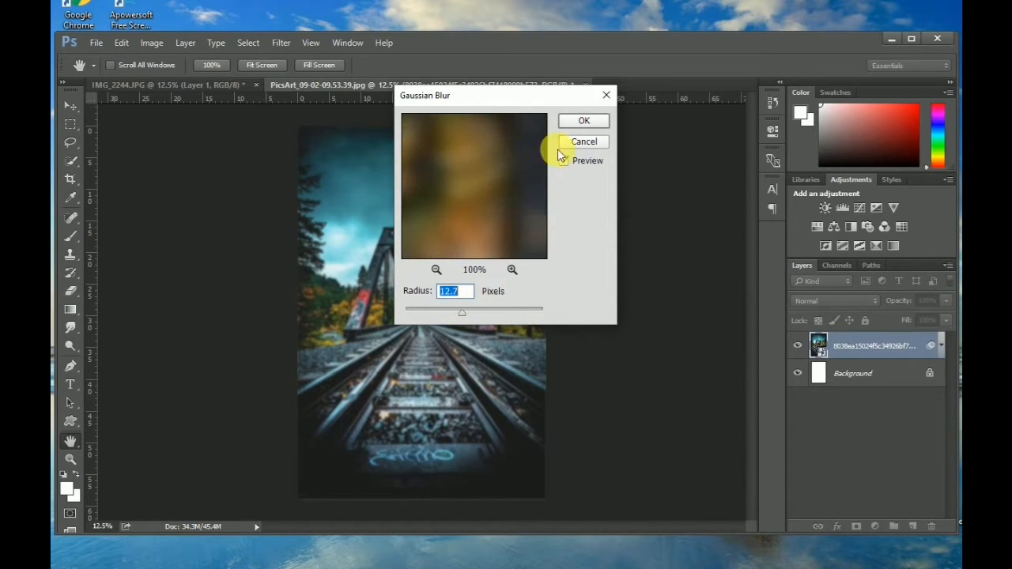
pyautogui.click(462, 314)
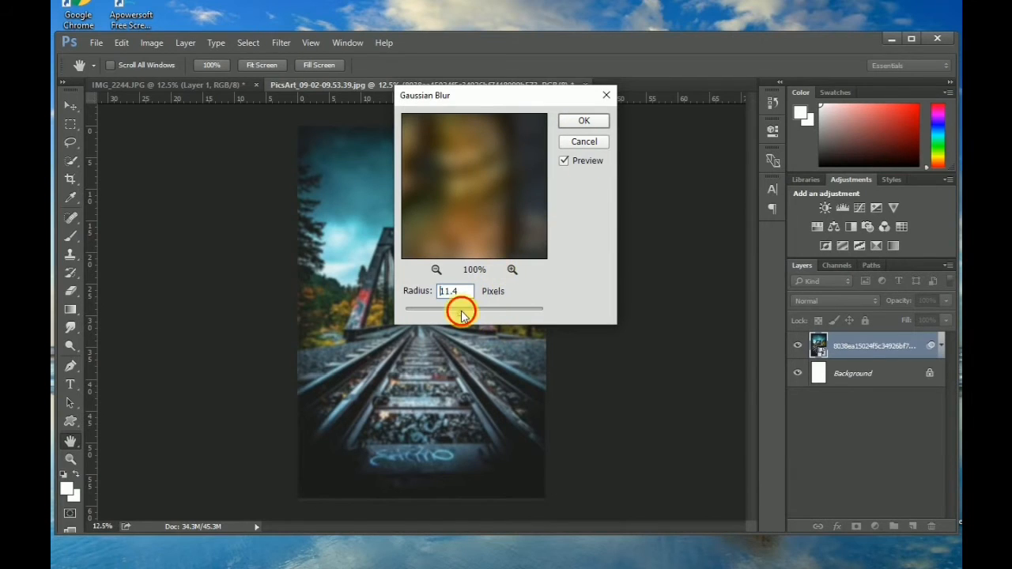
pyautogui.click(568, 125)
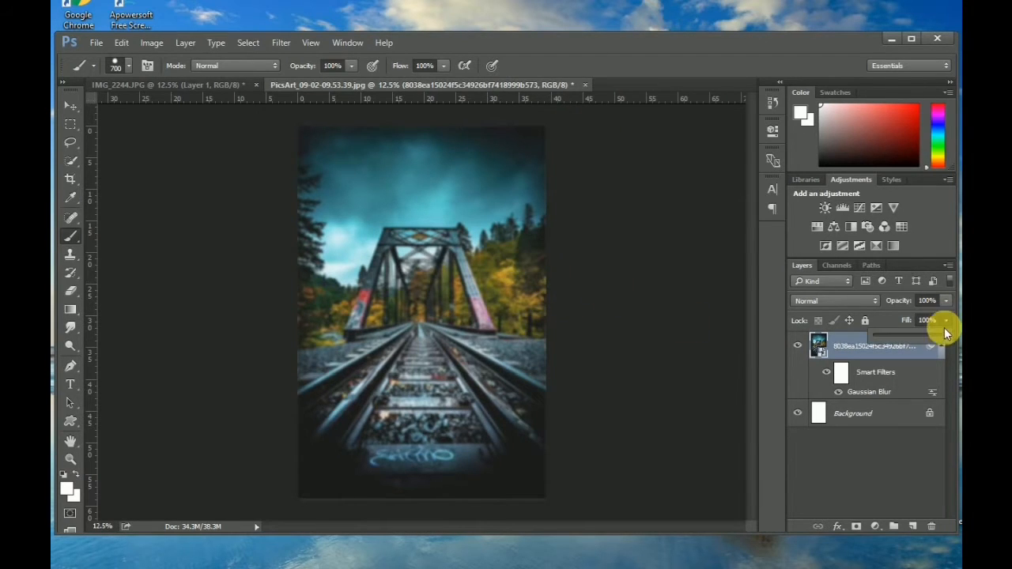
# Keep the bridge layer's fill at 100% and merge it with the white background layer
pyautogui.moveTo(939, 340)
pyautogui.mouseDown()
pyautogui.moveTo(928, 338)
pyautogui.moveTo(948, 340)
pyautogui.mouseUp()
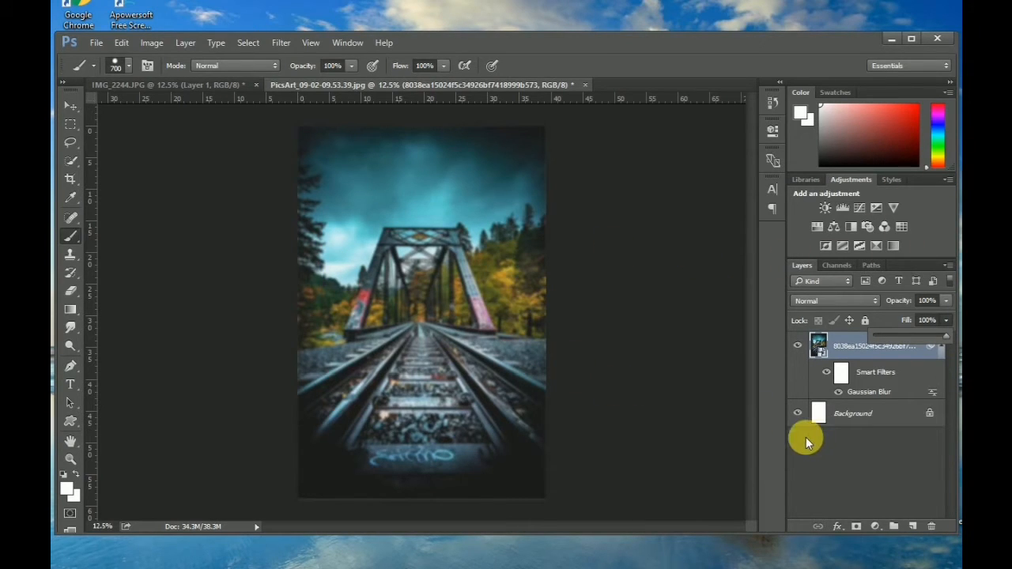
pyautogui.click(870, 411)
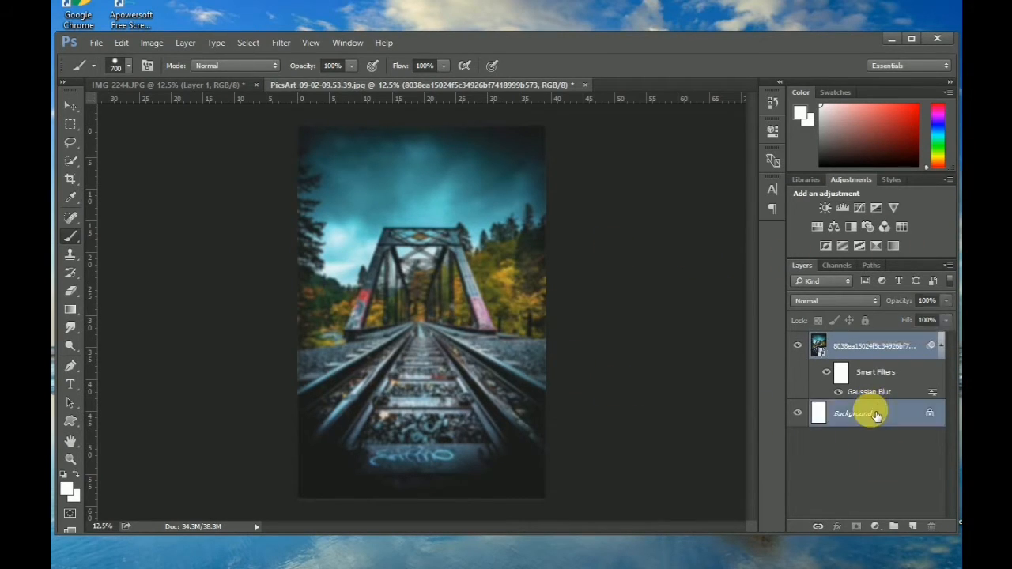
pyautogui.hotkey('ctrl', 'e')
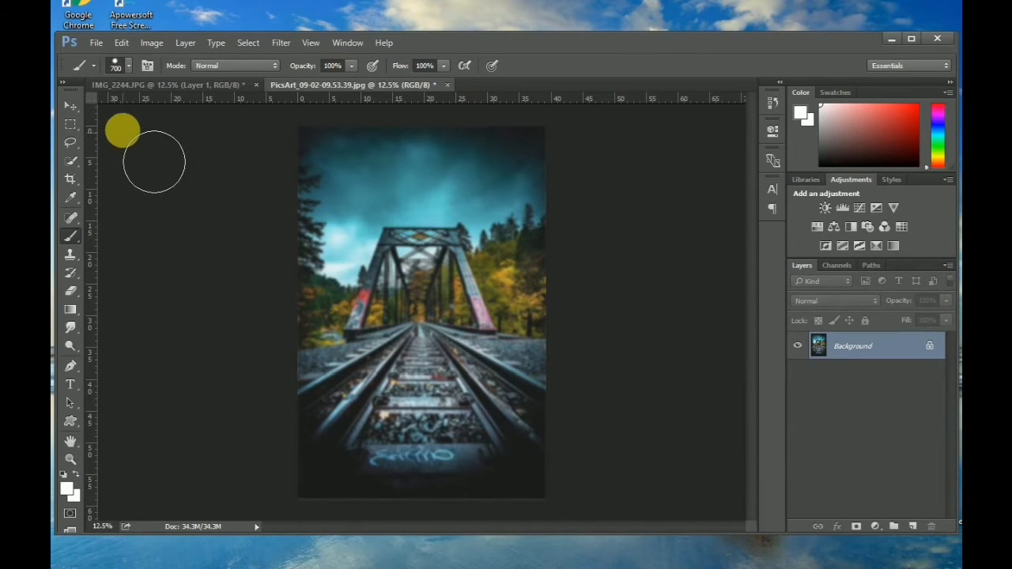
# Float the IMG_2244 document in its own window and copy the cut-out man onto the blurred bridge background
pyautogui.moveTo(152, 86)
pyautogui.mouseDown()
pyautogui.moveTo(514, 127)
pyautogui.moveTo(598, 107)
pyautogui.mouseUp()
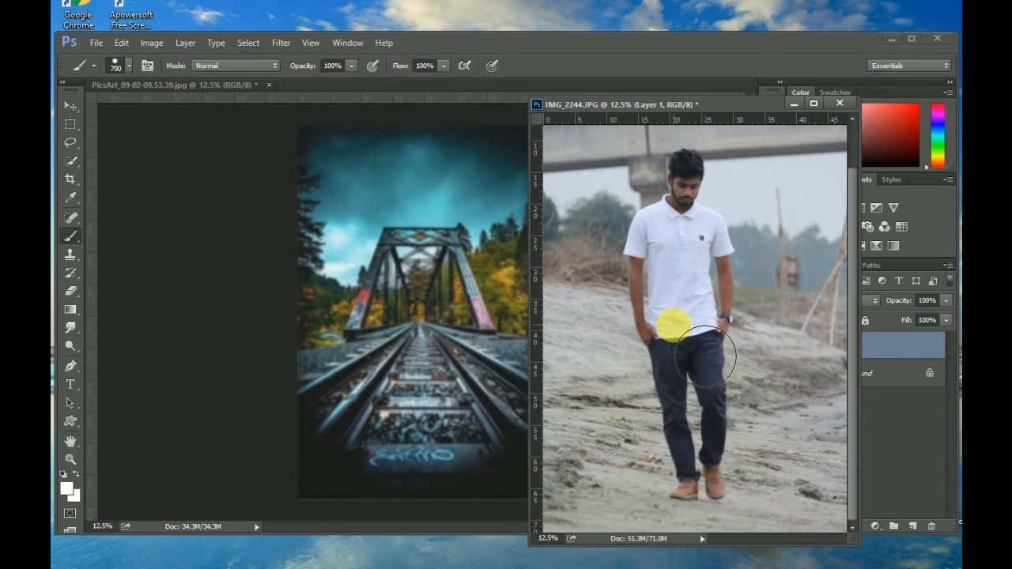
pyautogui.moveTo(685, 294); pyautogui.dragTo(435, 309)
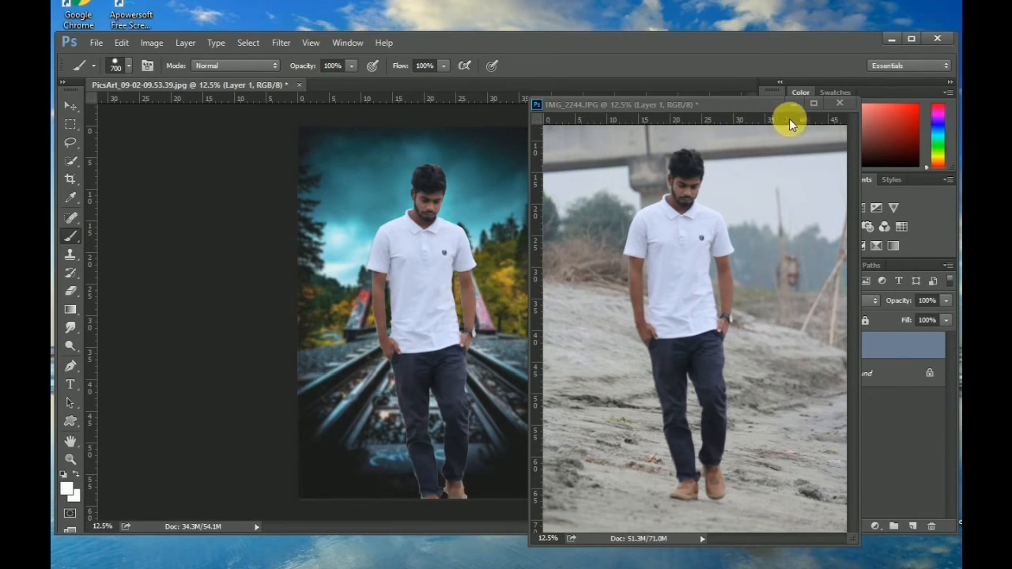
# Close the IMG_2244 document without saving its changes
pyautogui.click(839, 105)
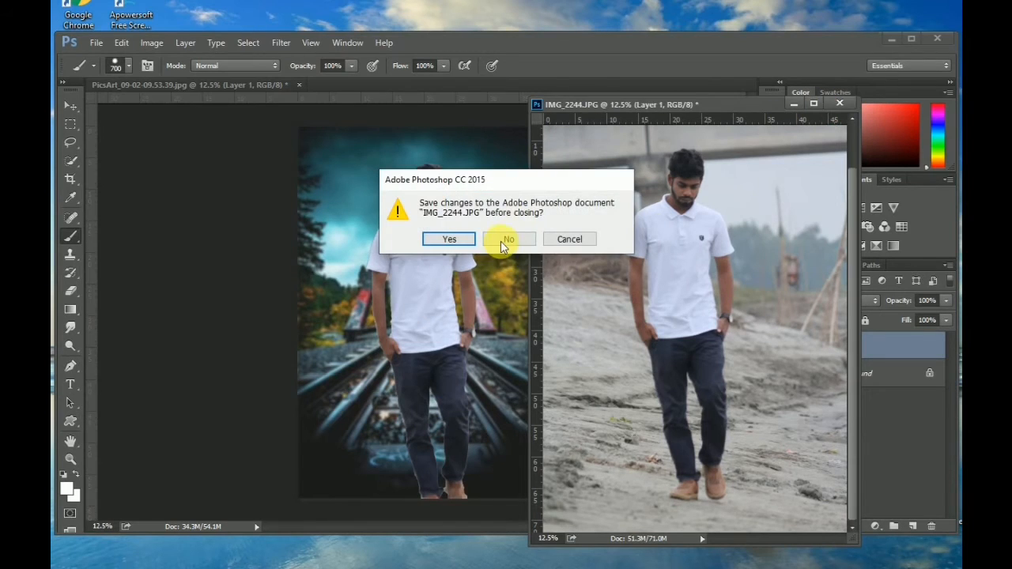
pyautogui.click(511, 238)
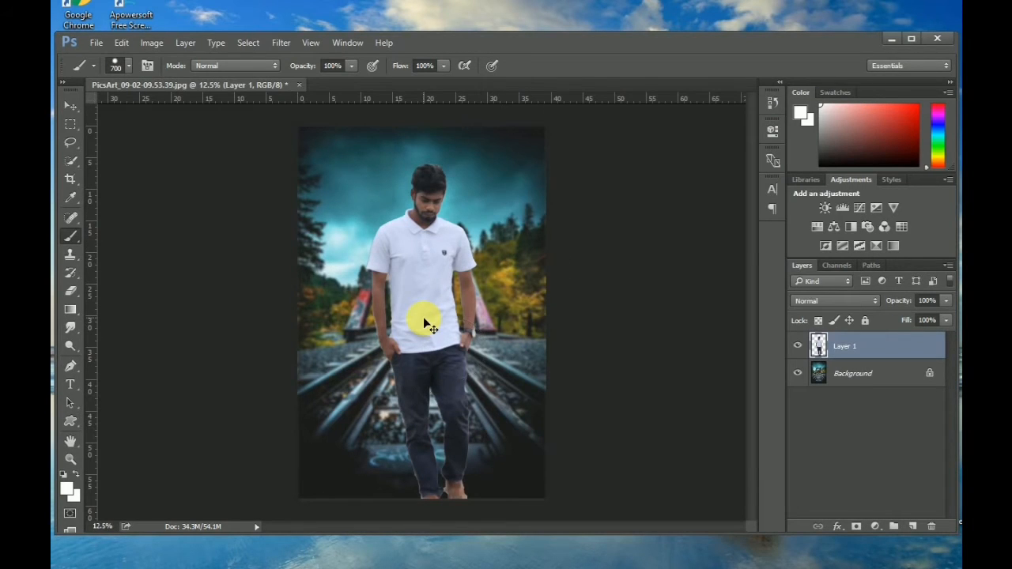
# Scale the man to about 93% width and 86% height and place him slightly left of centre on the tracks
pyautogui.hotkey('ctrl', 't')
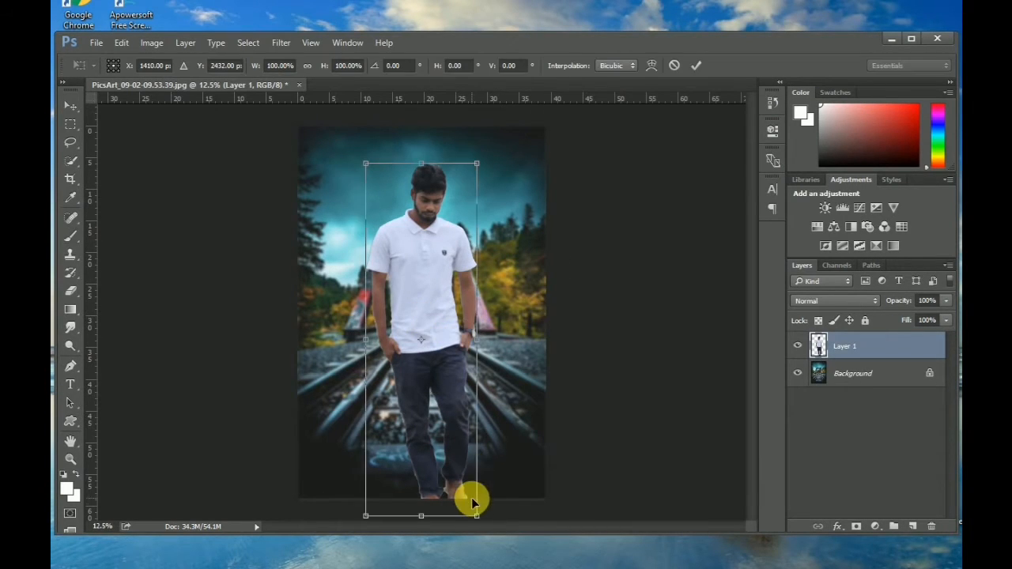
pyautogui.moveTo(475, 515); pyautogui.dragTo(452, 498)
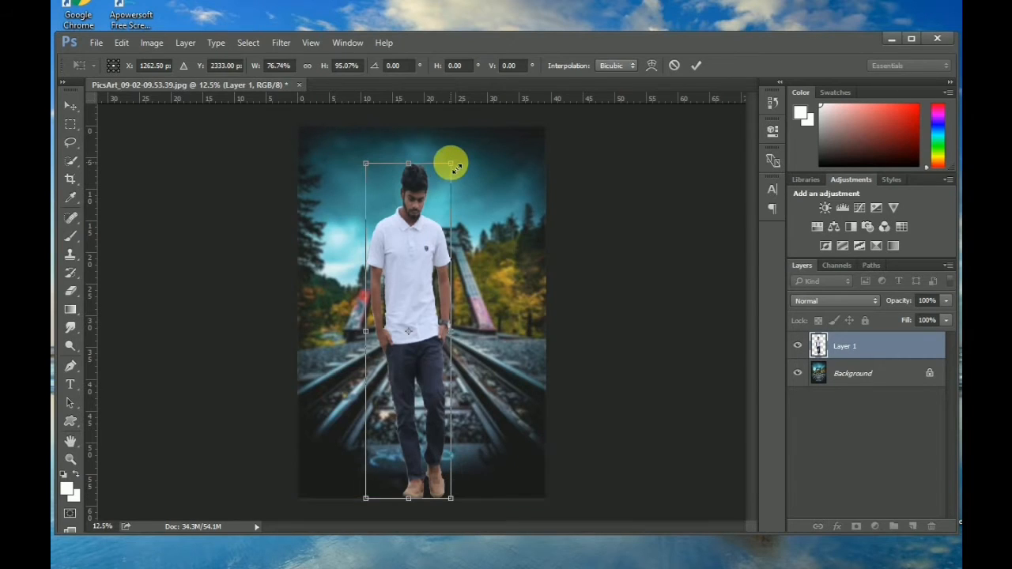
pyautogui.moveTo(448, 162); pyautogui.dragTo(471, 208)
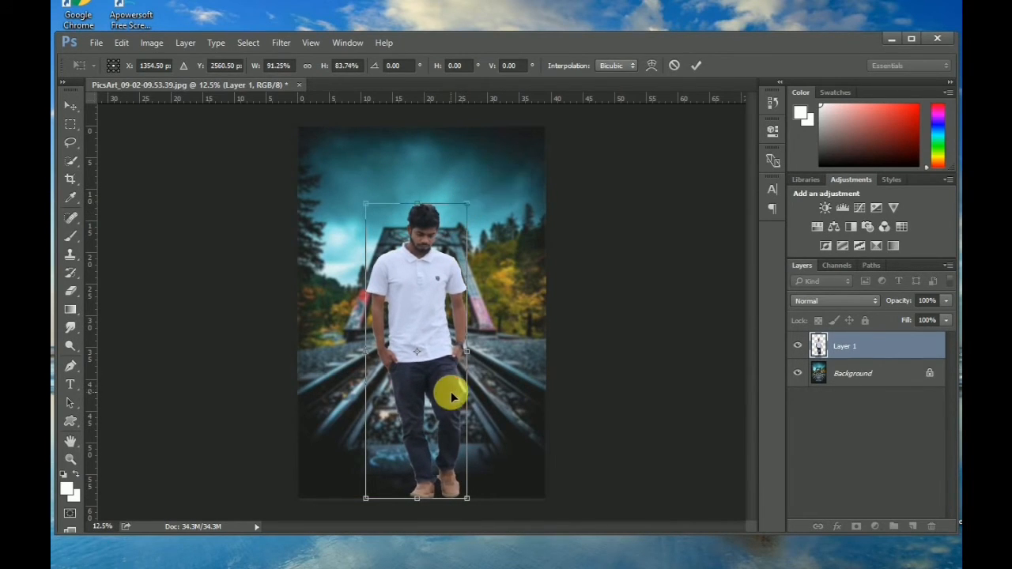
pyautogui.moveTo(451, 393)
pyautogui.mouseDown()
pyautogui.moveTo(449, 367)
pyautogui.moveTo(436, 386)
pyautogui.mouseUp()
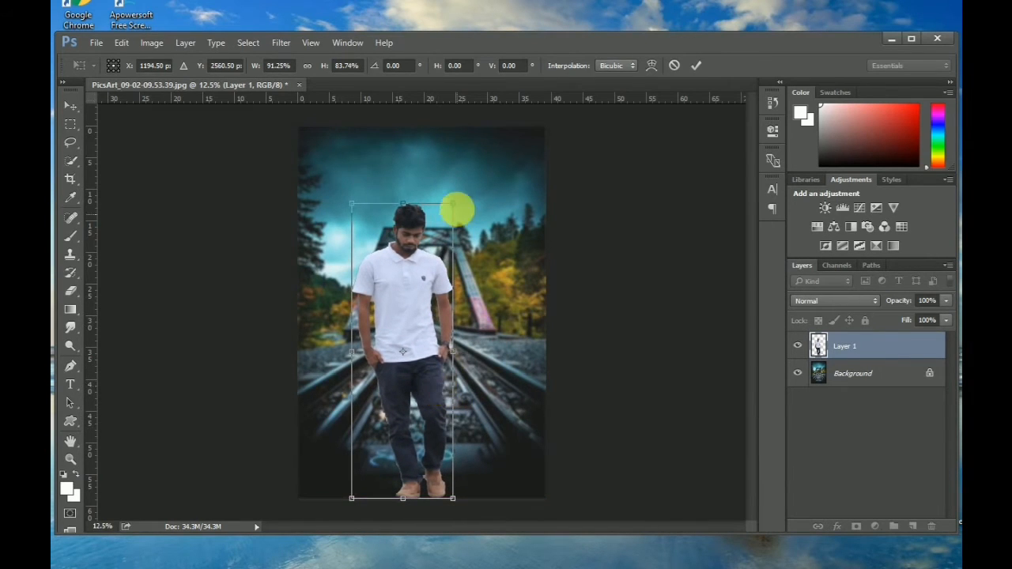
pyautogui.moveTo(456, 203); pyautogui.dragTo(463, 204)
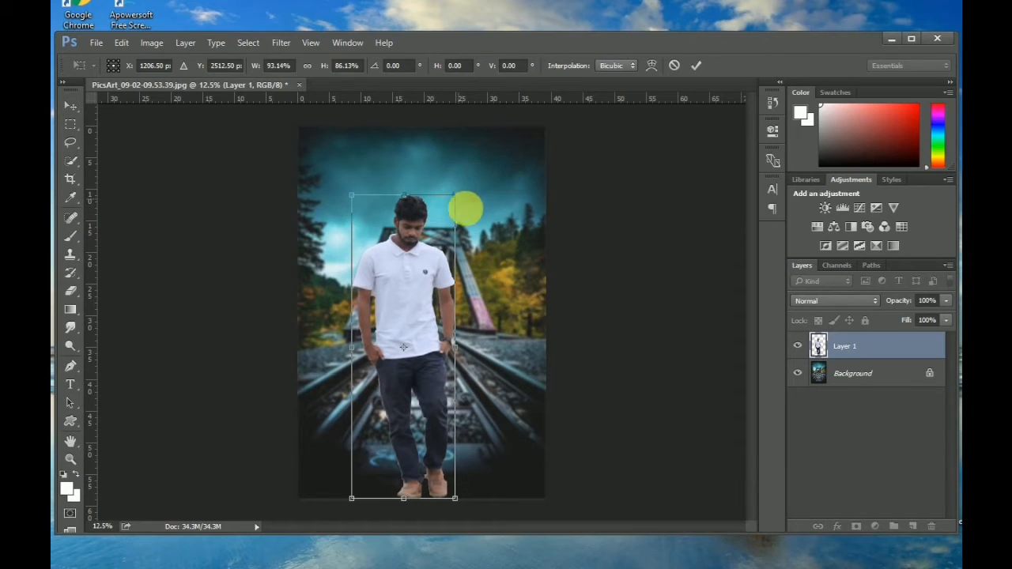
pyautogui.click(697, 66)
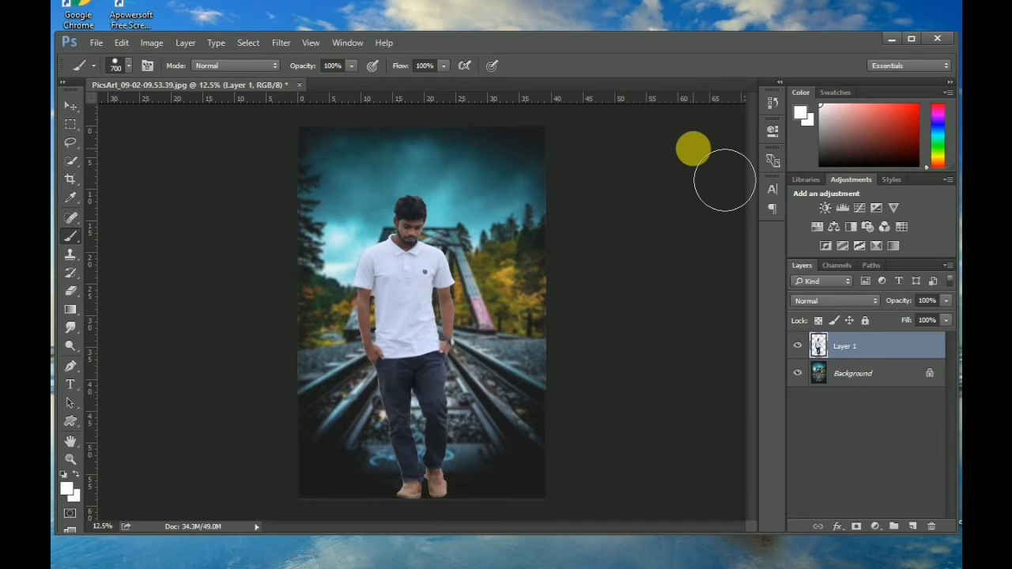
# Take the Eraser tool for cleaning up around the man's head and reduce its brush size to 60 px
pyautogui.click(70, 458)
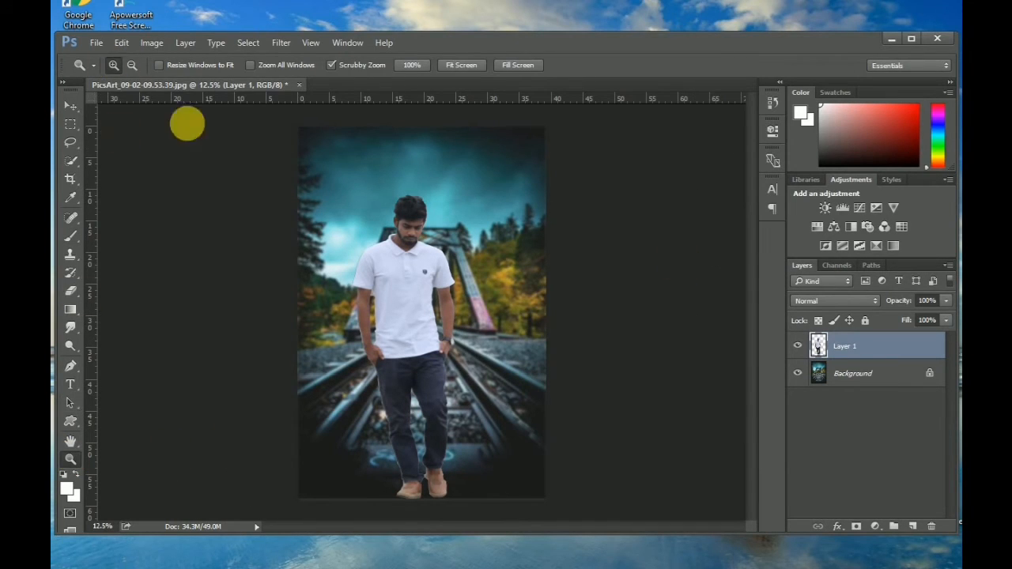
pyautogui.click(407, 442)
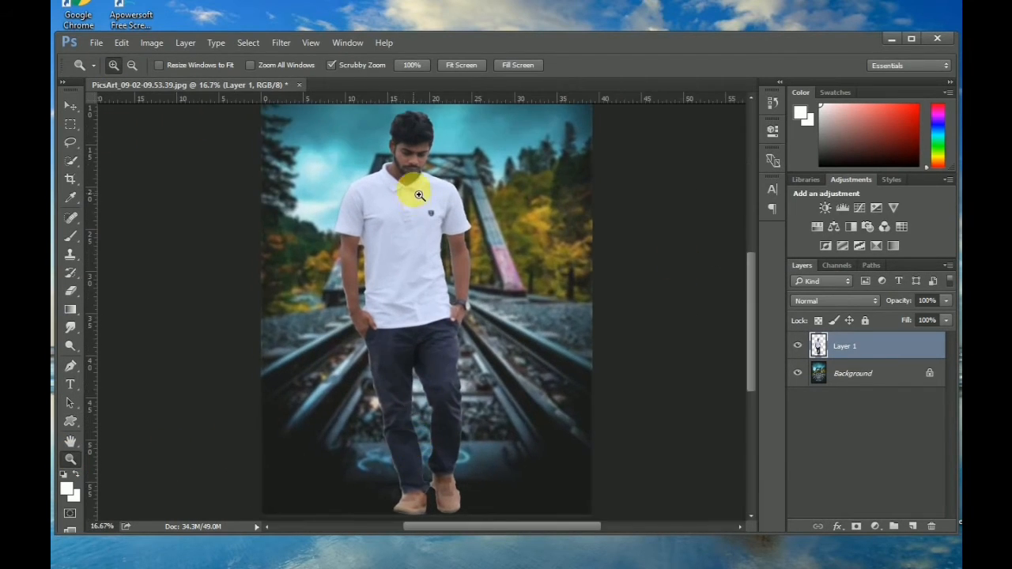
pyautogui.click(405, 109)
pyautogui.click(422, 110)
pyautogui.click(420, 107)
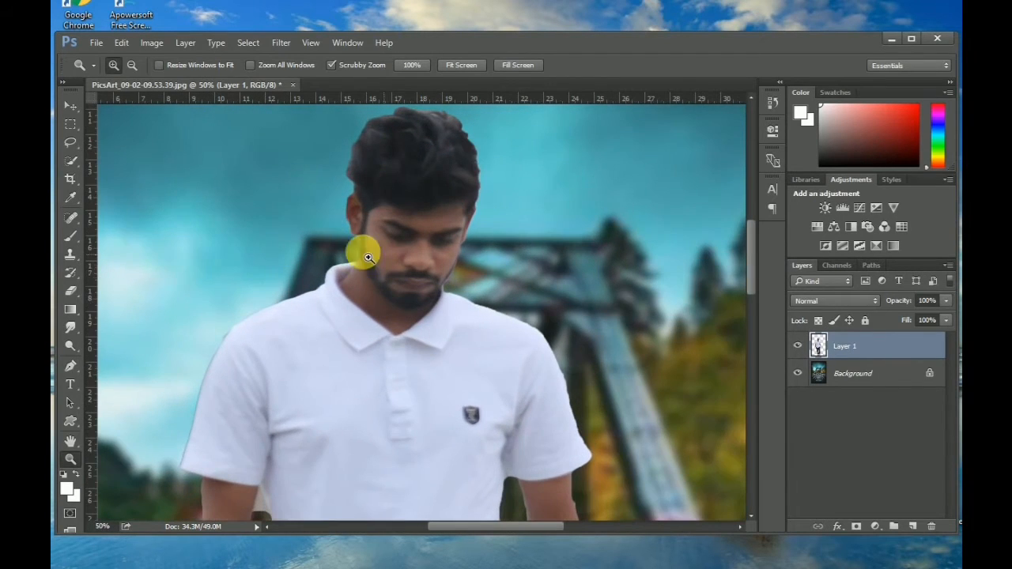
pyautogui.click(71, 291)
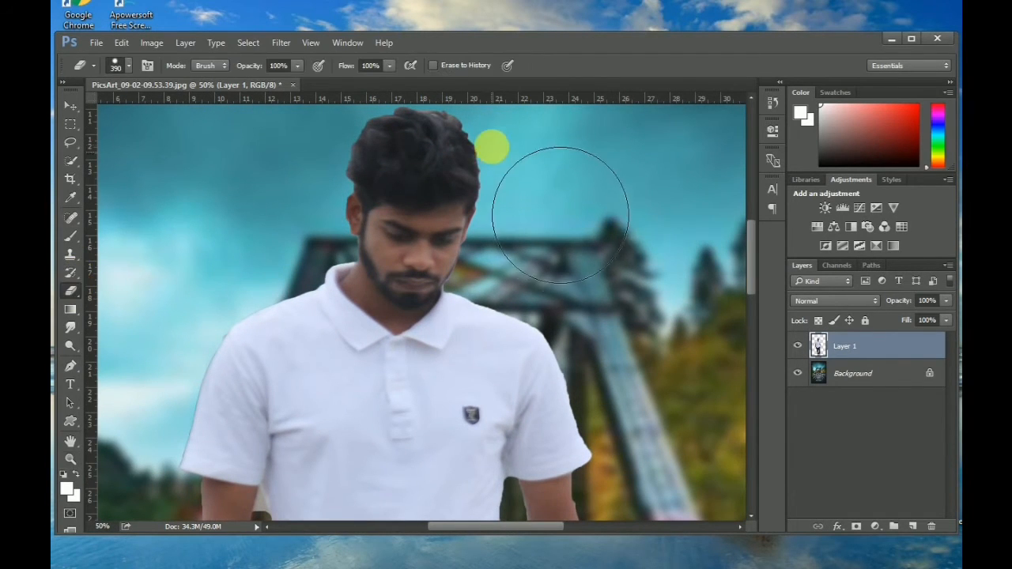
pyautogui.press('[')
pyautogui.press('[')
pyautogui.press('[')
pyautogui.press('[')
pyautogui.press('[')
pyautogui.press('[')
pyautogui.press('[')
pyautogui.press('[')
pyautogui.press('[')
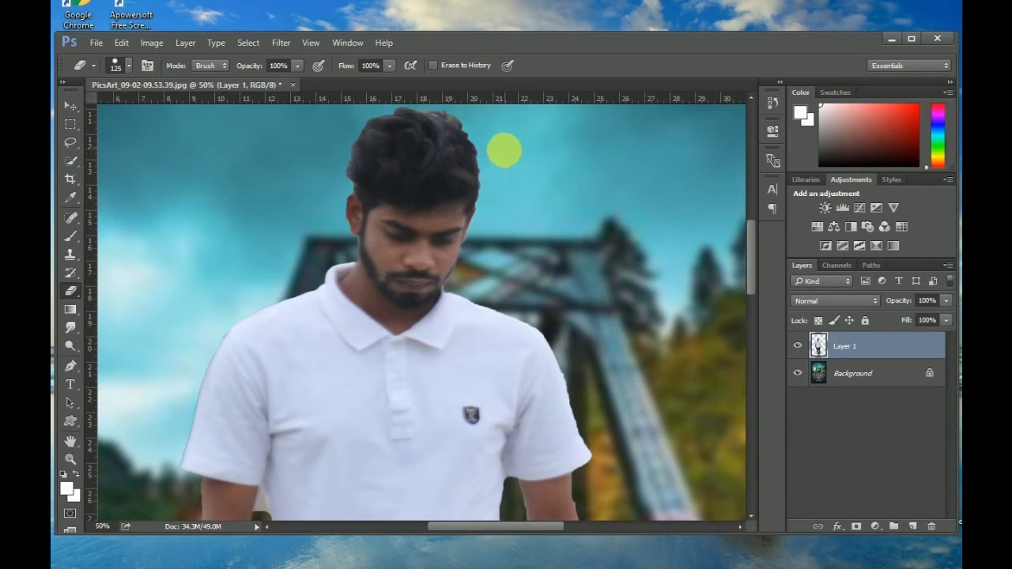
# Choose a soft round eraser tip and soften the edges of the hair, ear and shoulder at 92% and 98% opacity
pyautogui.rightClick(484, 151)
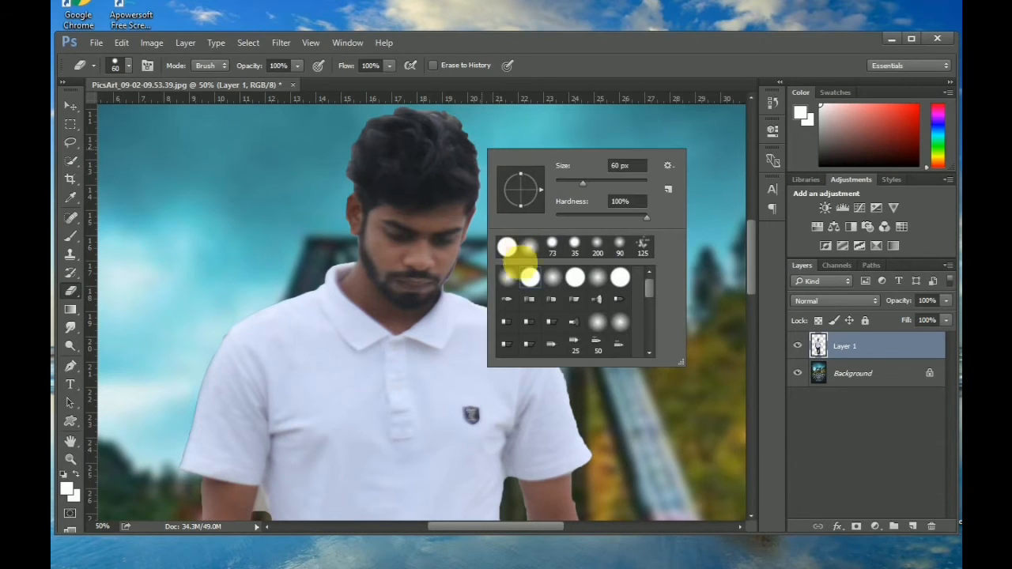
pyautogui.click(513, 251)
pyautogui.click(490, 133)
pyautogui.click(297, 66)
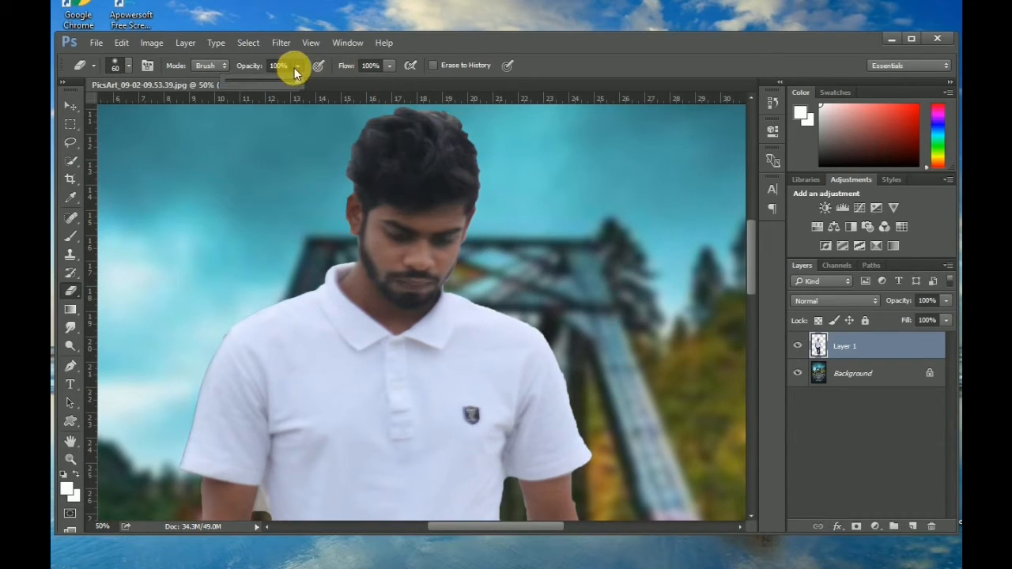
pyautogui.click(296, 81)
pyautogui.click(390, 65)
pyautogui.moveTo(481, 144)
pyautogui.mouseDown()
pyautogui.moveTo(496, 192)
pyautogui.moveTo(495, 151)
pyautogui.moveTo(465, 110)
pyautogui.moveTo(401, 111)
pyautogui.moveTo(339, 169)
pyautogui.moveTo(346, 148)
pyautogui.moveTo(339, 203)
pyautogui.mouseUp()
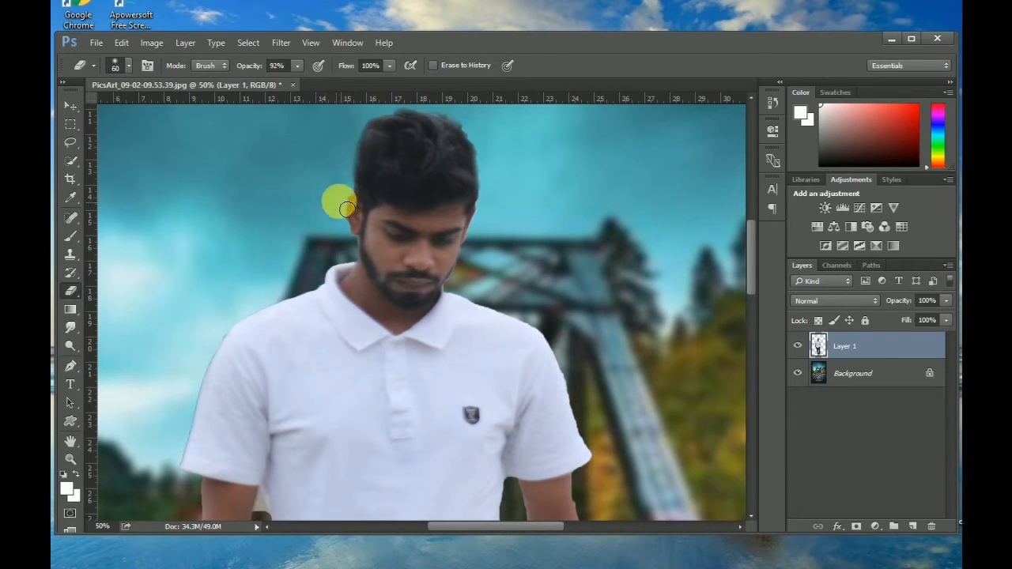
pyautogui.moveTo(298, 65); pyautogui.dragTo(312, 87)
pyautogui.moveTo(350, 213)
pyautogui.mouseDown()
pyautogui.moveTo(348, 205)
pyautogui.moveTo(329, 278)
pyautogui.moveTo(263, 301)
pyautogui.moveTo(181, 235)
pyautogui.moveTo(176, 316)
pyautogui.moveTo(226, 347)
pyautogui.mouseUp()
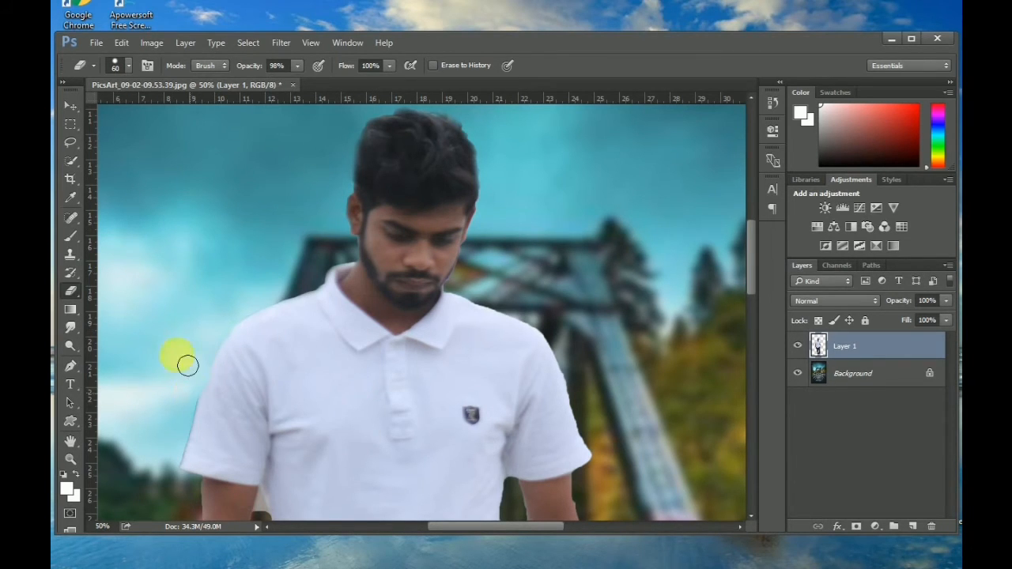
# Undo the last shoulder erasing and clean the sleeve's outer edge with the soft 60 px tip at 0% hardness
pyautogui.click(121, 43)
pyautogui.click(153, 93)
pyautogui.press('Escape')
pyautogui.click(121, 43)
pyautogui.click(155, 74)
pyautogui.rightClick(238, 230)
pyautogui.click(286, 327)
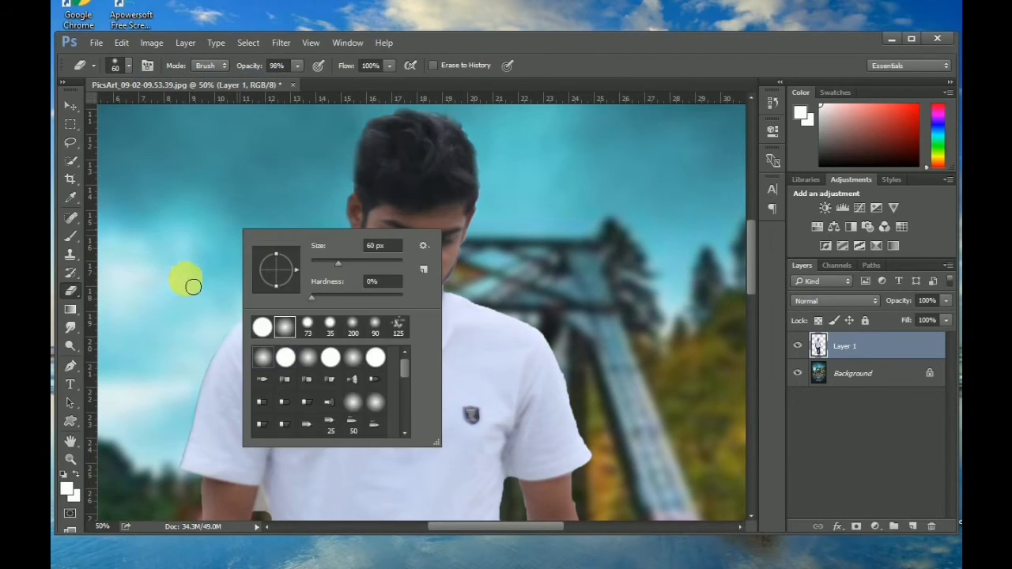
pyautogui.click(193, 287)
pyautogui.moveTo(209, 379); pyautogui.dragTo(169, 467)
# Erase the fringe along the other side of the man's face, shoulder and sleeve
pyautogui.moveTo(751, 278); pyautogui.dragTo(751, 293)
pyautogui.click(490, 209)
pyautogui.moveTo(490, 210)
pyautogui.mouseDown()
pyautogui.moveTo(545, 238)
pyautogui.moveTo(603, 362)
pyautogui.moveTo(621, 379)
pyautogui.moveTo(591, 404)
pyautogui.moveTo(597, 451)
pyautogui.mouseUp()
# Erase the fringe along the watch arm and its gap to the shirt with a 70 px eraser at 100% opacity
pyautogui.moveTo(751, 297); pyautogui.dragTo(757, 335)
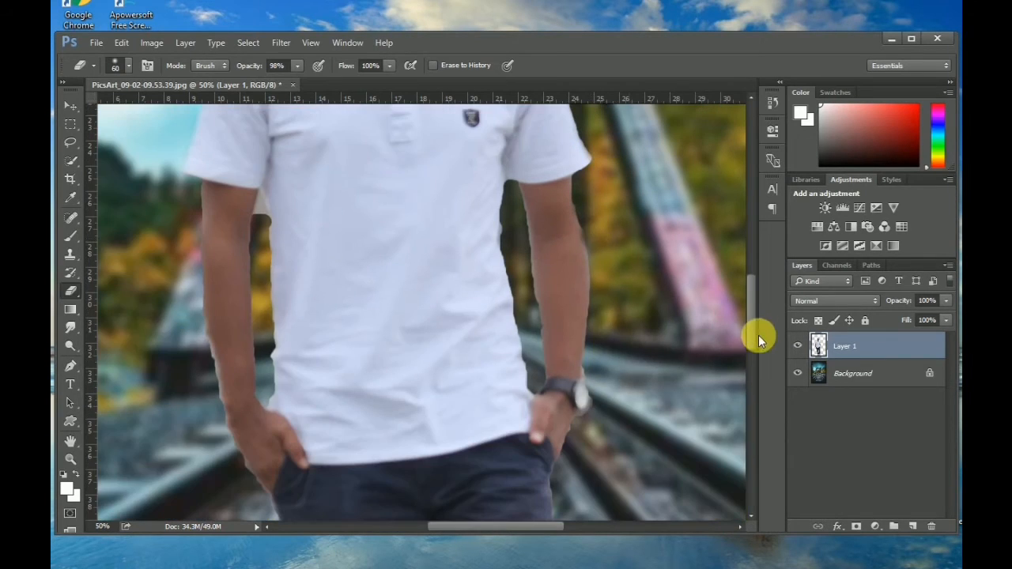
pyautogui.click(298, 65)
pyautogui.moveTo(296, 82); pyautogui.dragTo(309, 83)
pyautogui.click(627, 231)
pyautogui.press('[')
pyautogui.press(']')
pyautogui.press(']')
pyautogui.moveTo(582, 200)
pyautogui.mouseDown()
pyautogui.moveTo(607, 262)
pyautogui.moveTo(601, 385)
pyautogui.moveTo(613, 405)
pyautogui.moveTo(599, 426)
pyautogui.mouseUp()
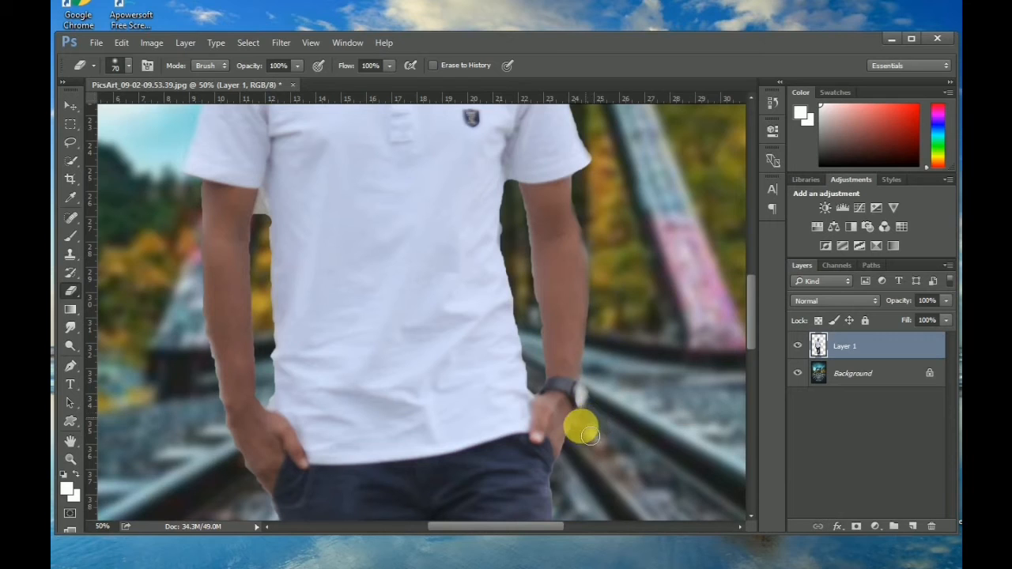
pyautogui.moveTo(511, 238)
pyautogui.mouseDown()
pyautogui.moveTo(543, 396)
pyautogui.moveTo(523, 199)
pyautogui.moveTo(533, 323)
pyautogui.mouseUp()
# Undo the last eraser strokes beside the man's arm
pyautogui.press('z')
pyautogui.click(134, 65)
pyautogui.click(295, 231)
pyautogui.click(295, 232)
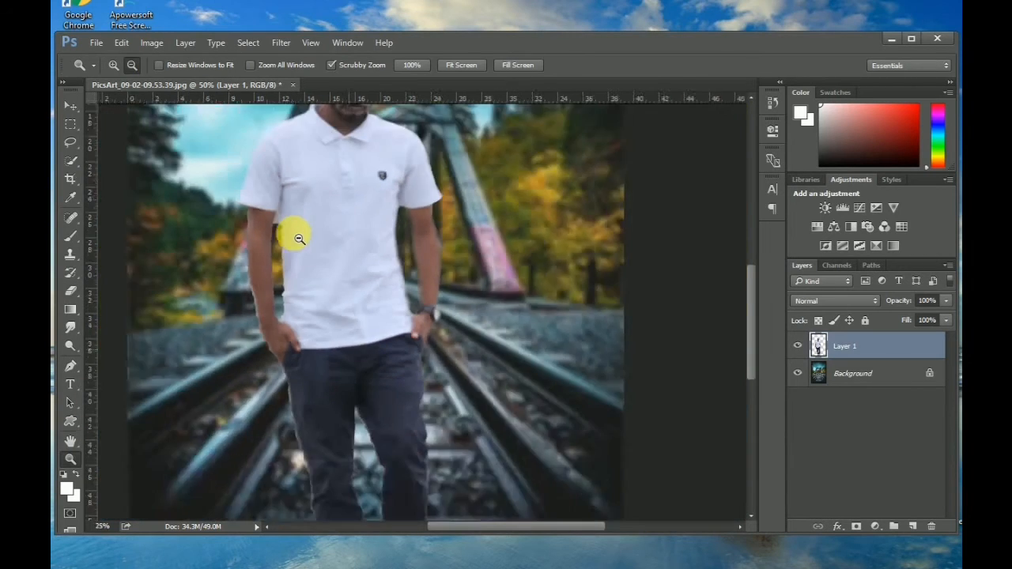
pyautogui.click(295, 232)
pyautogui.click(295, 232)
pyautogui.click(114, 66)
pyautogui.click(509, 334)
pyautogui.press('e')
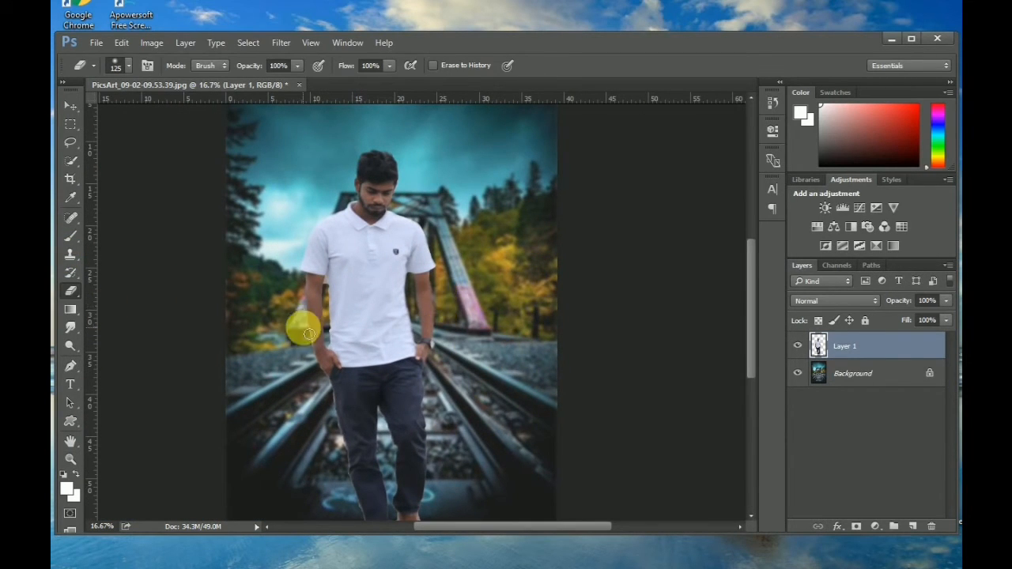
pyautogui.click(122, 44)
pyautogui.click(150, 74)
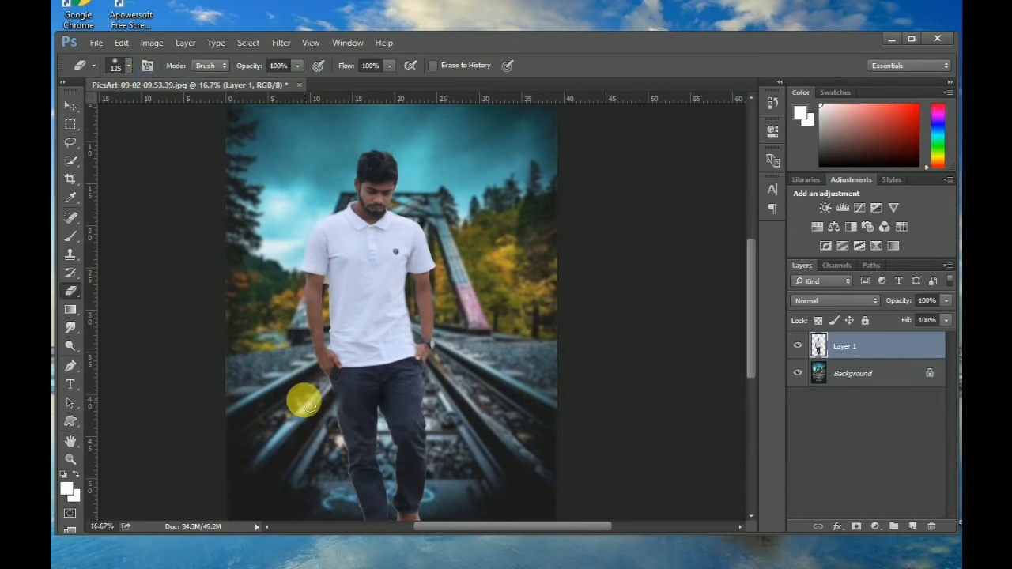
pyautogui.click(122, 43)
pyautogui.click(152, 75)
# Soften the edges of the man's trousers and shoes with the eraser sized at 200 px and 90 px
pyautogui.press(']')
pyautogui.press(']')
pyautogui.press(']')
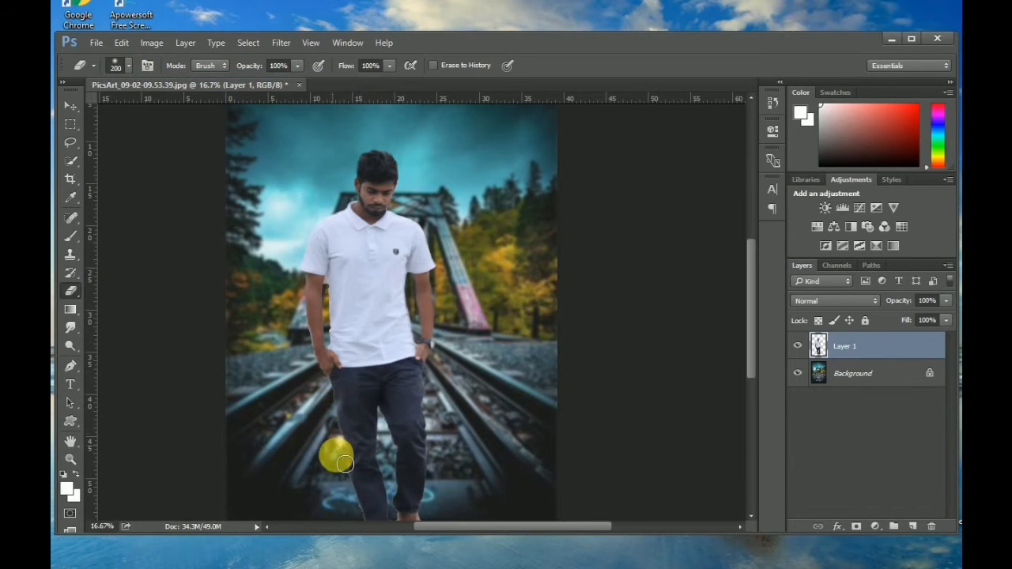
pyautogui.scroll(-3, 751, 389)
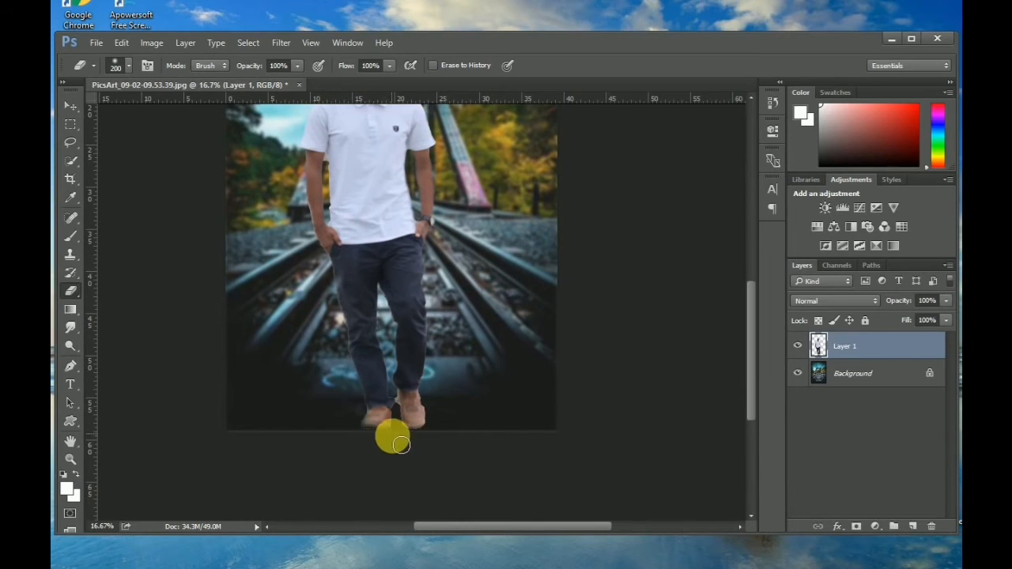
pyautogui.press('[')
pyautogui.press('[')
pyautogui.press('[')
pyautogui.press('[')
pyautogui.press('[')
pyautogui.scroll(5, 753, 327)
pyautogui.scroll(1, 753, 327)
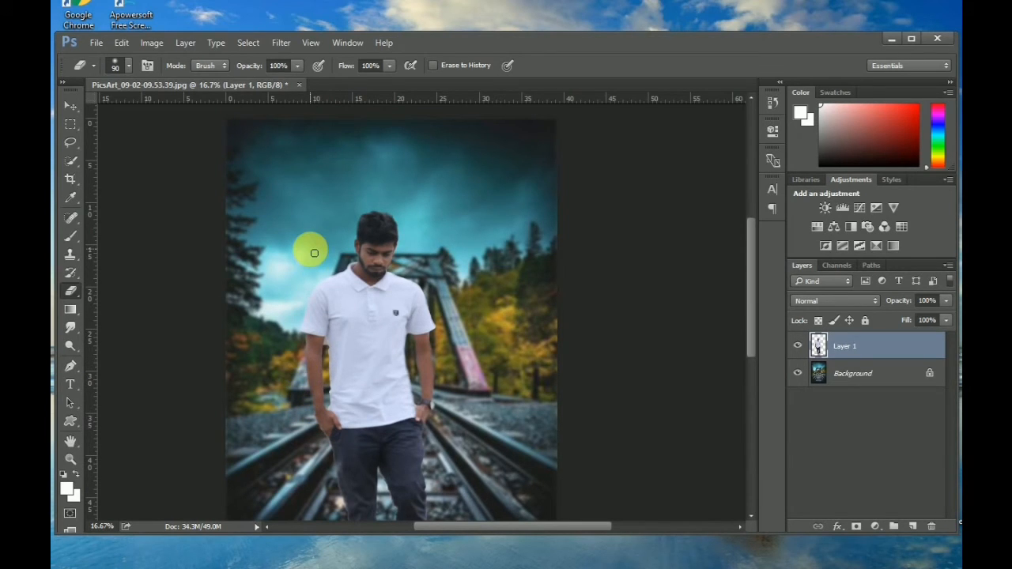
# Adjust the man's layer with the Camera Raw Filter: Temperature -3, Shadows +91, Blacks -2 and Clarity +27
pyautogui.click(70, 457)
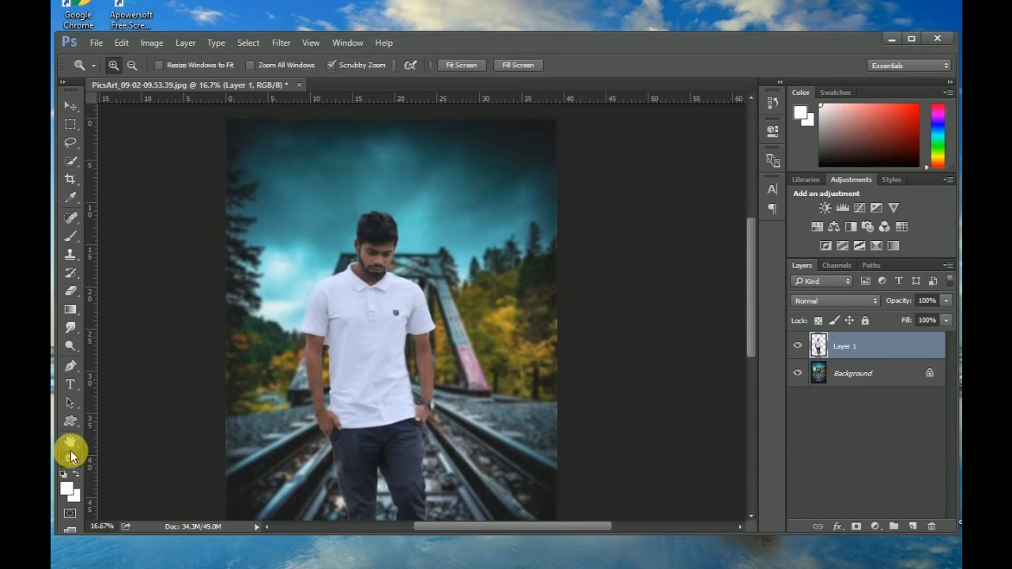
pyautogui.click(132, 65)
pyautogui.click(430, 375)
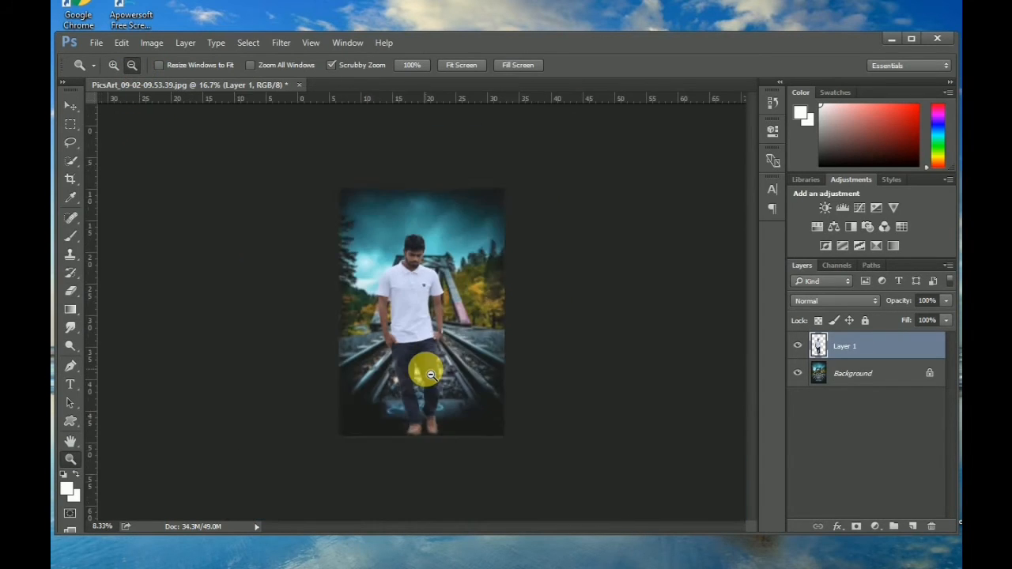
pyautogui.click(361, 232)
pyautogui.click(113, 68)
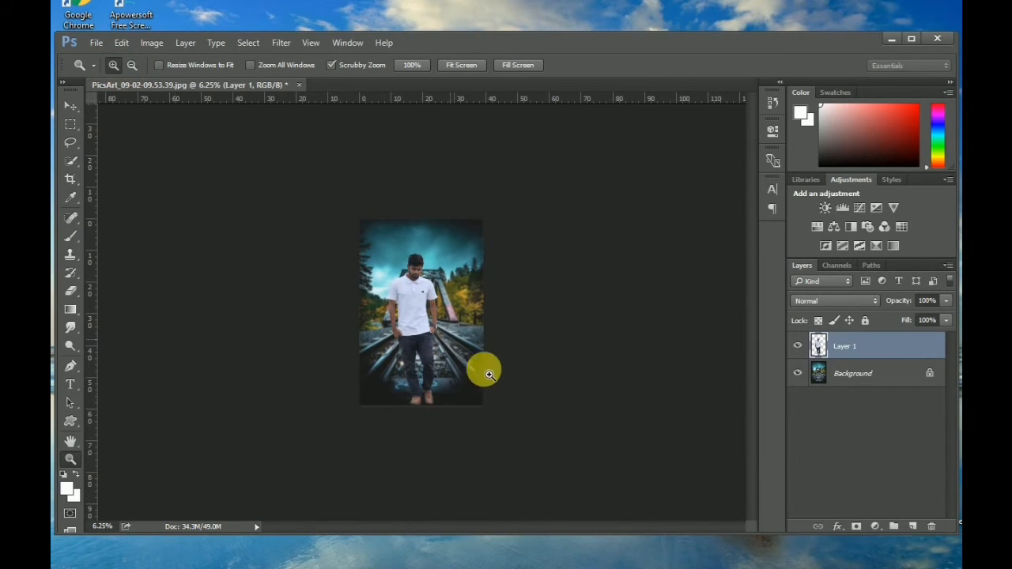
pyautogui.click(436, 363)
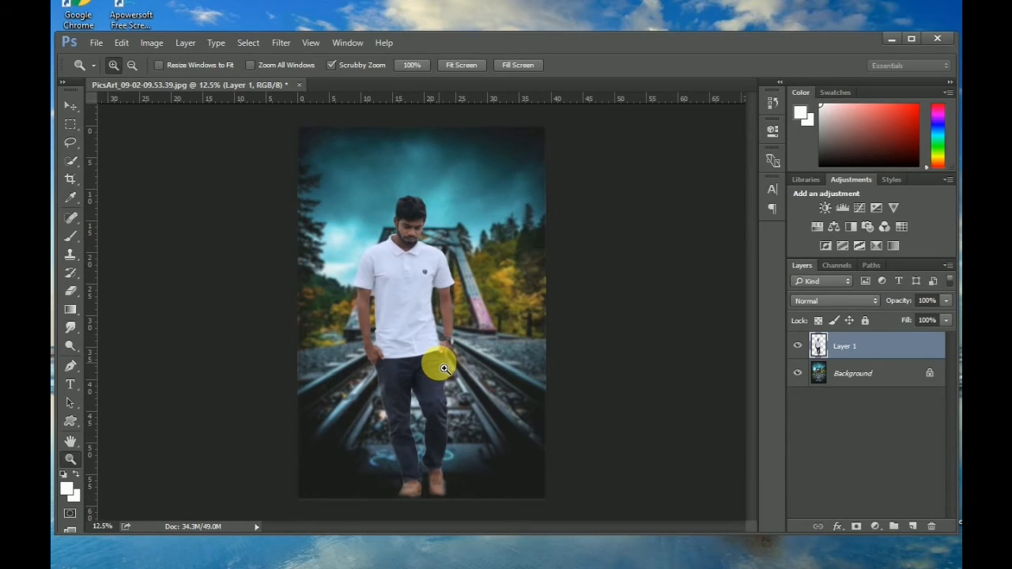
pyautogui.click(280, 44)
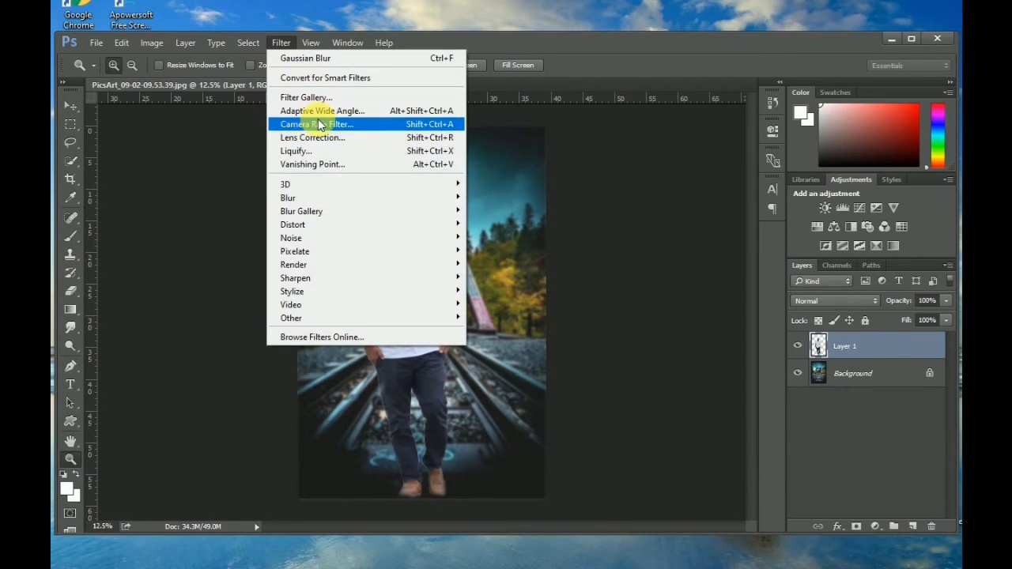
pyautogui.click(318, 121)
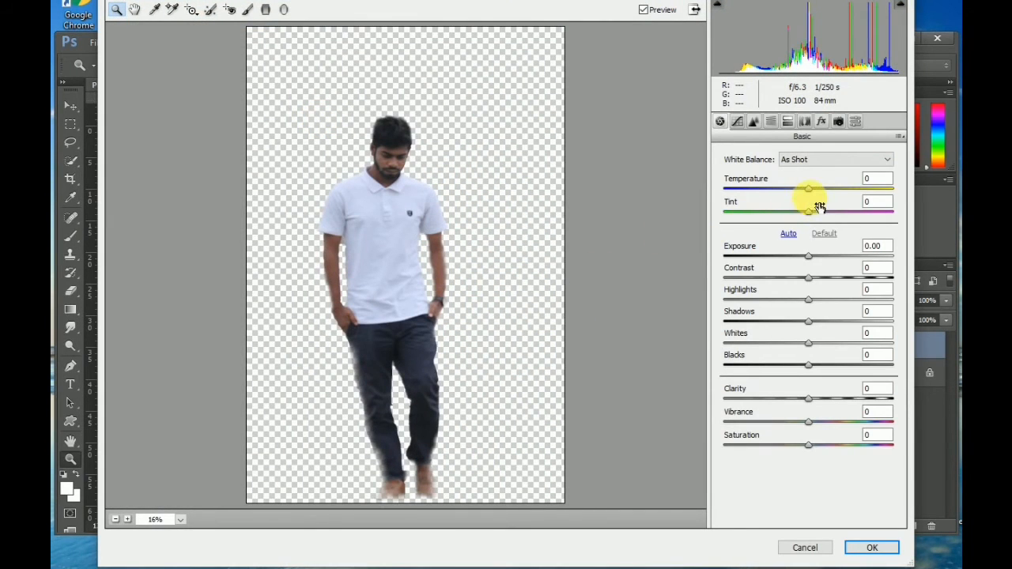
pyautogui.moveTo(810, 195); pyautogui.dragTo(807, 194)
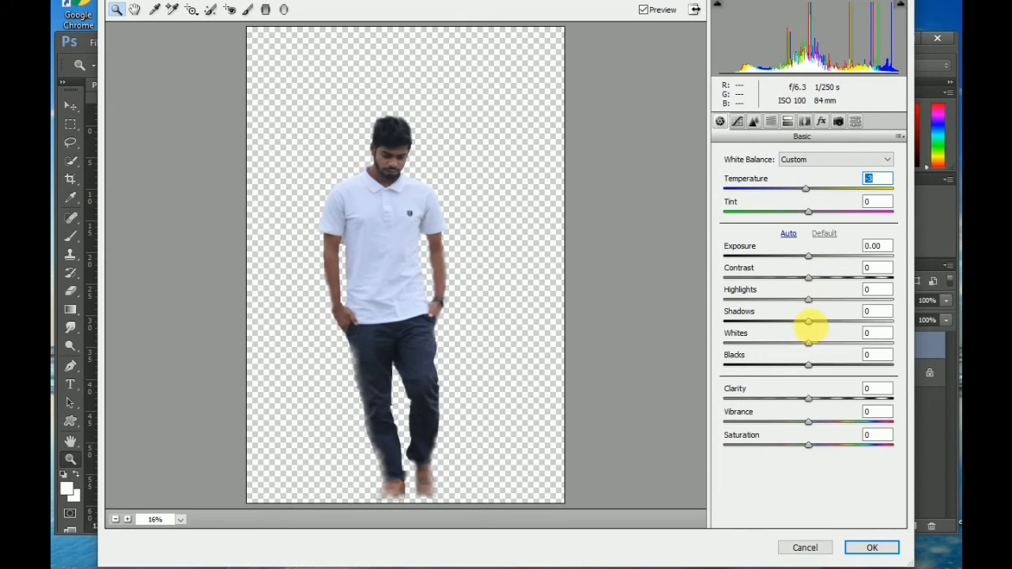
pyautogui.moveTo(815, 325); pyautogui.dragTo(886, 321)
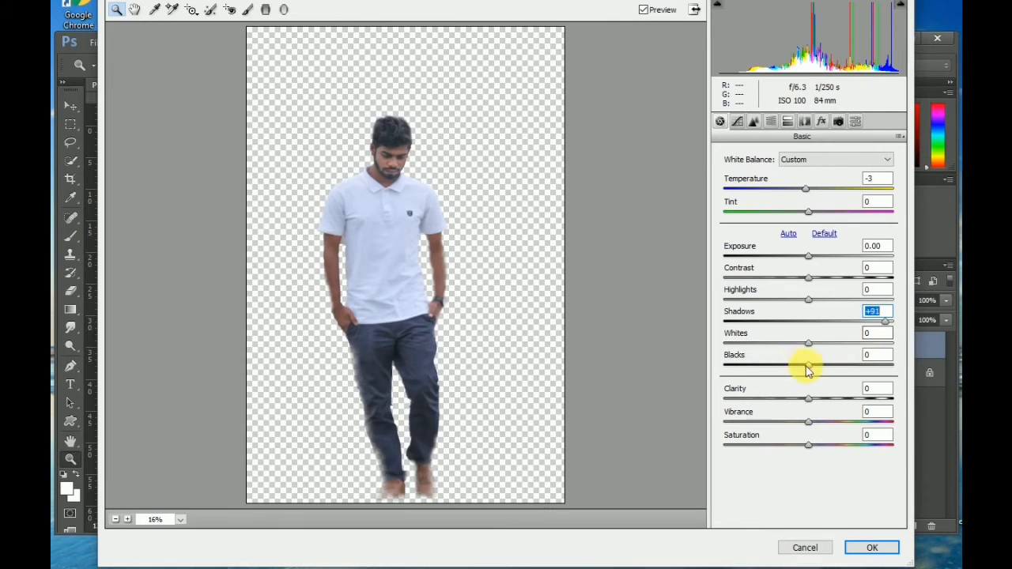
pyautogui.moveTo(809, 366); pyautogui.dragTo(845, 365)
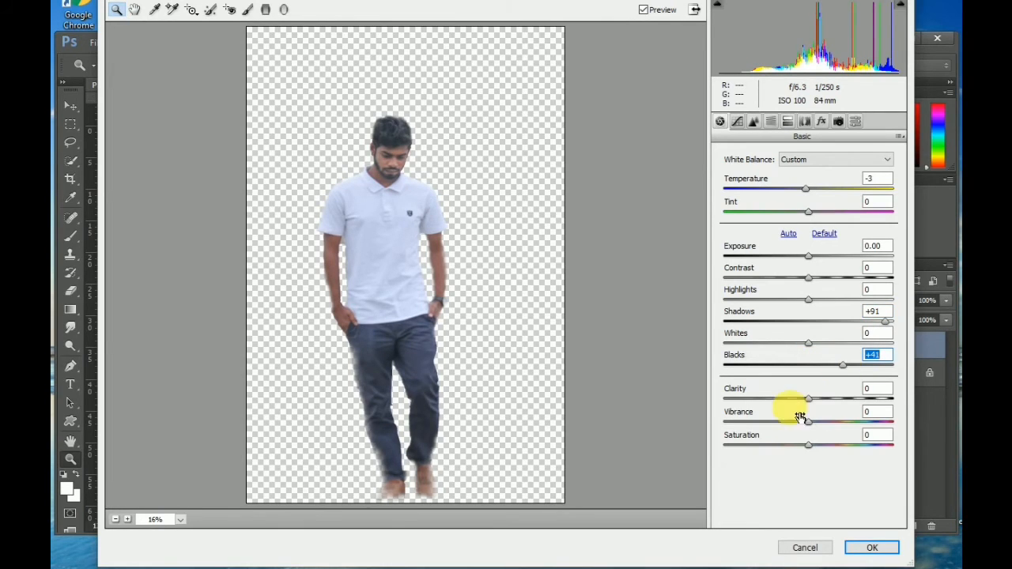
pyautogui.moveTo(810, 397); pyautogui.dragTo(807, 368)
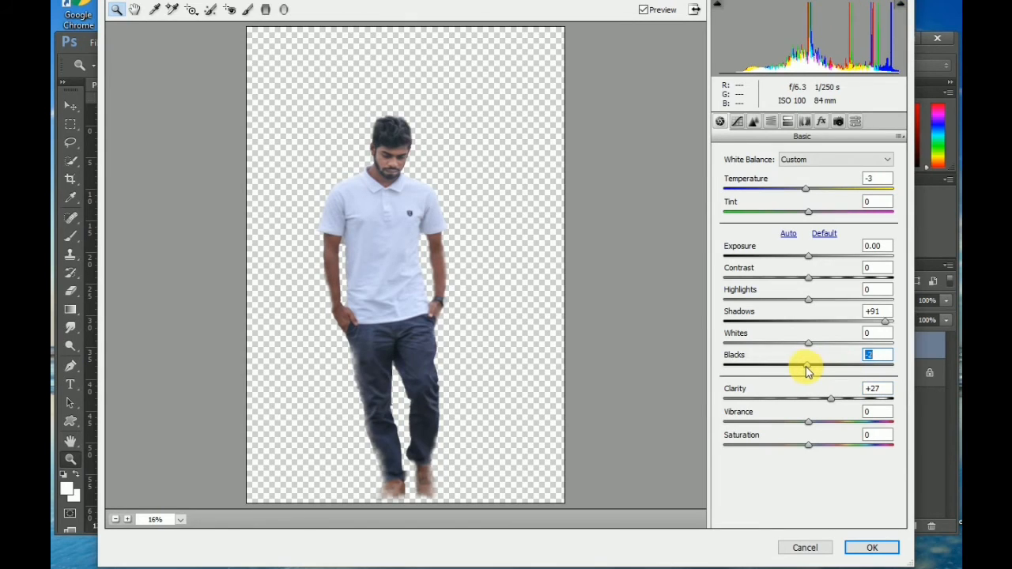
# Brighten the man's skin tones by setting HSL luminance to Reds +14 and Oranges +22, and apply the filter
pyautogui.click(771, 121)
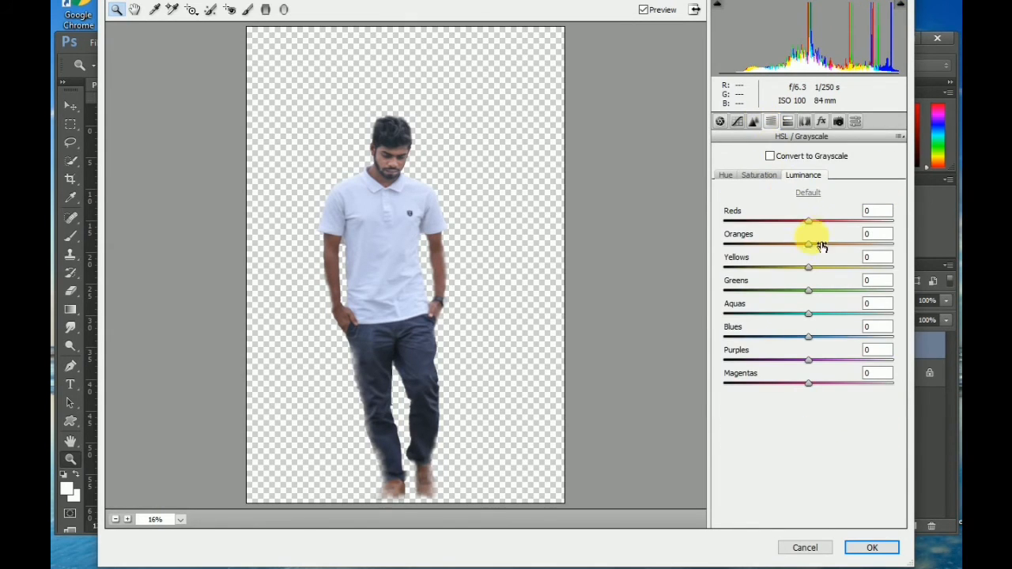
pyautogui.moveTo(810, 248); pyautogui.dragTo(823, 227)
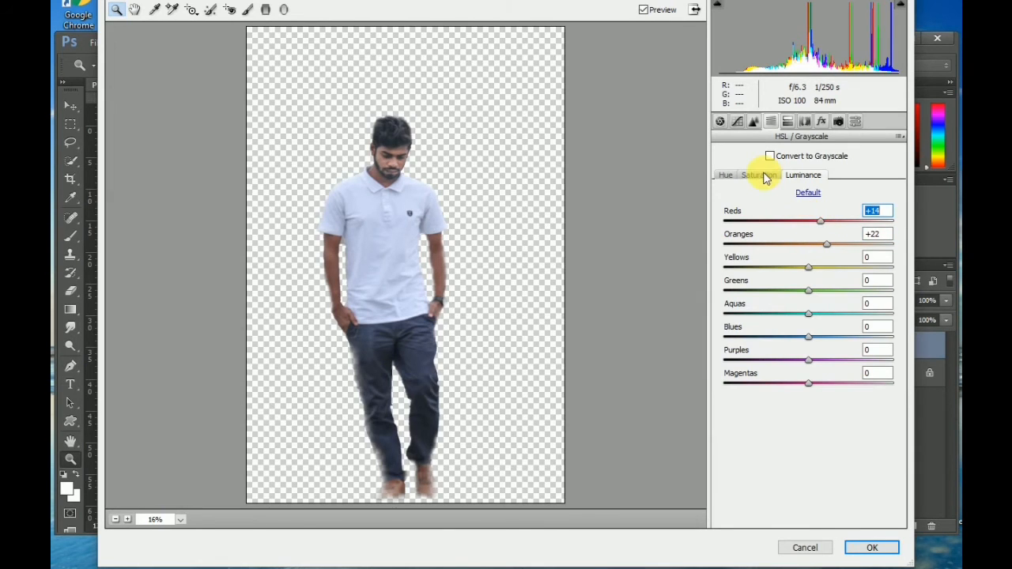
pyautogui.click(871, 549)
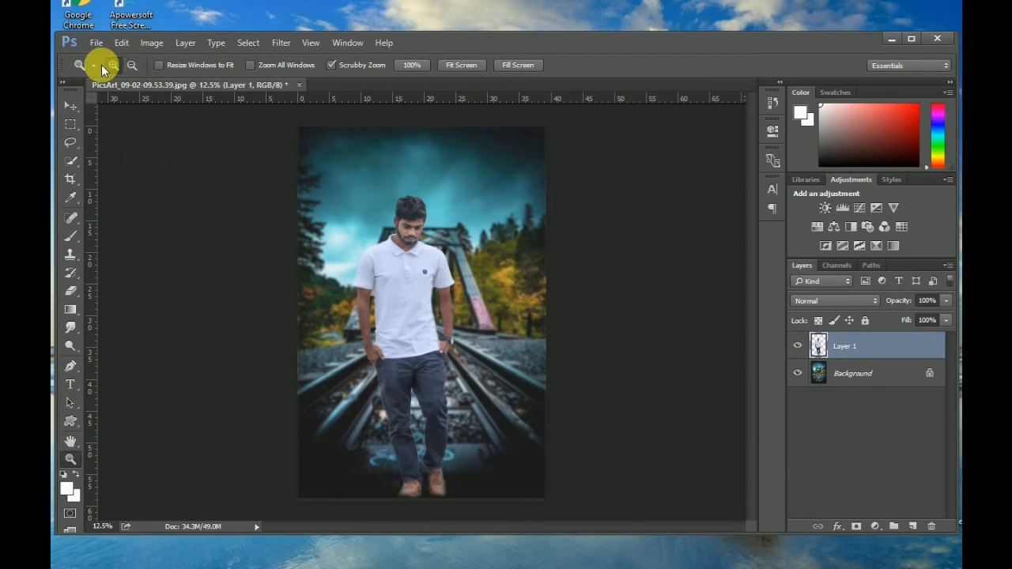
# Merge Layer 1 with the Background layer
pyautogui.click(450, 320)
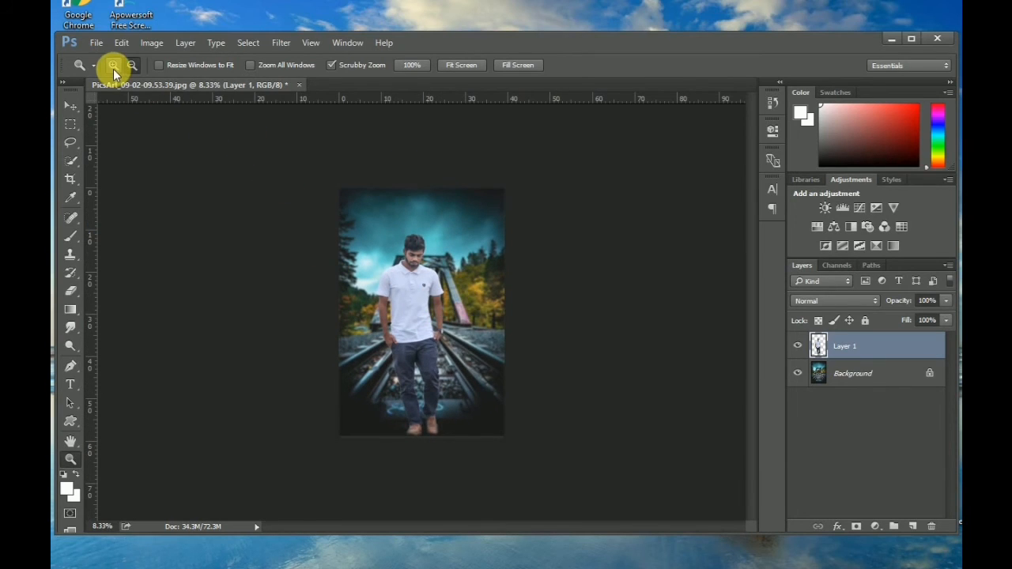
pyautogui.click(113, 69)
pyautogui.click(443, 293)
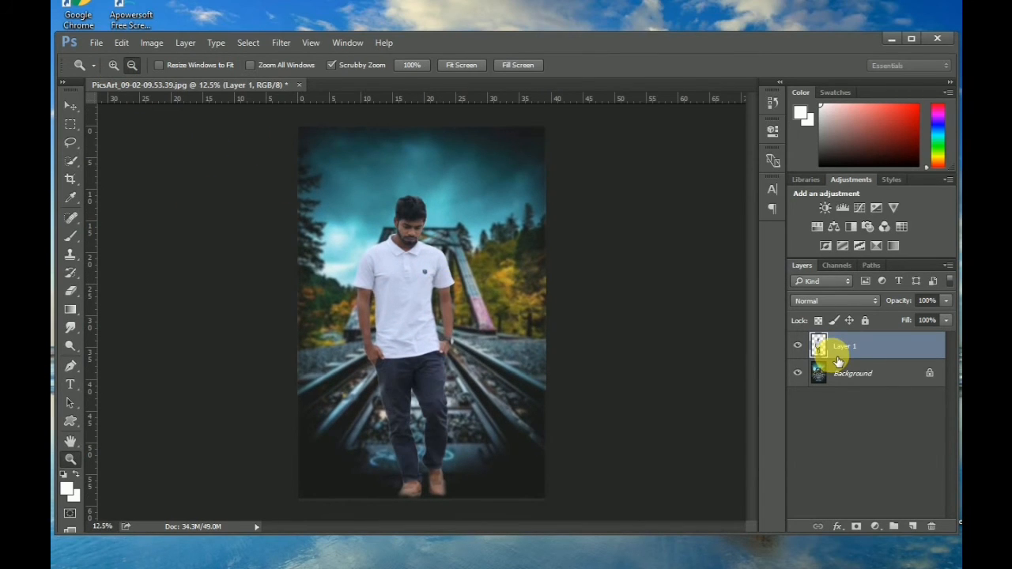
pyautogui.keyDown('ctrl'); pyautogui.click(869, 378); pyautogui.keyUp('ctrl')
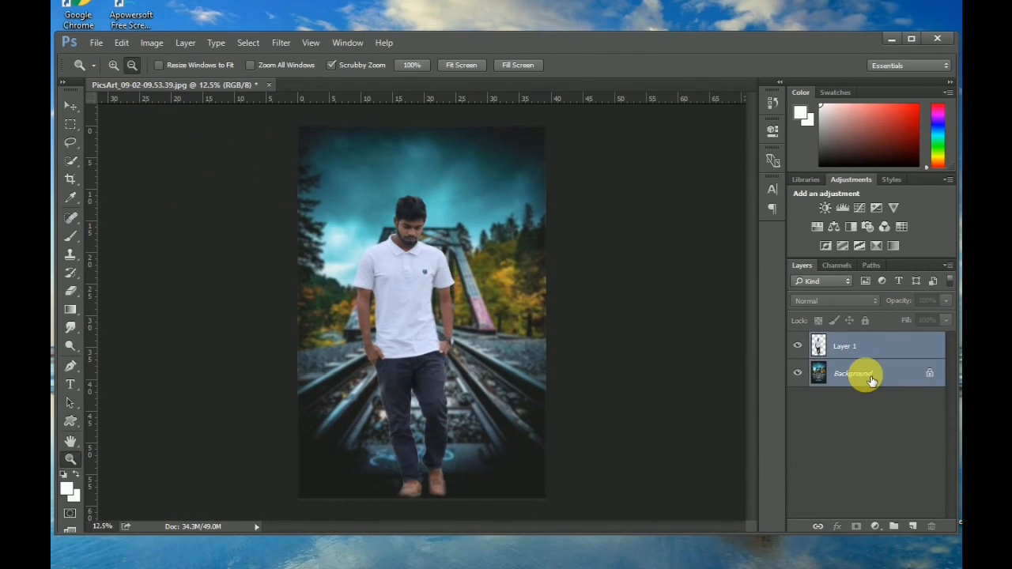
pyautogui.hotkey('ctrl', 'e')
# Add a Gradient Fill layer over the image that fades from black (000000) to transparent
pyautogui.click(873, 523)
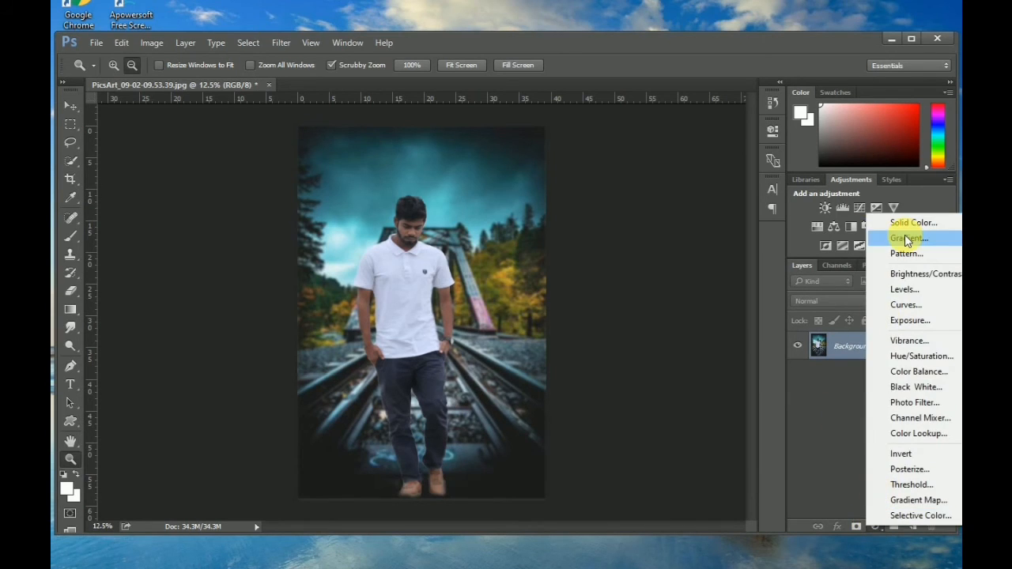
pyautogui.click(888, 238)
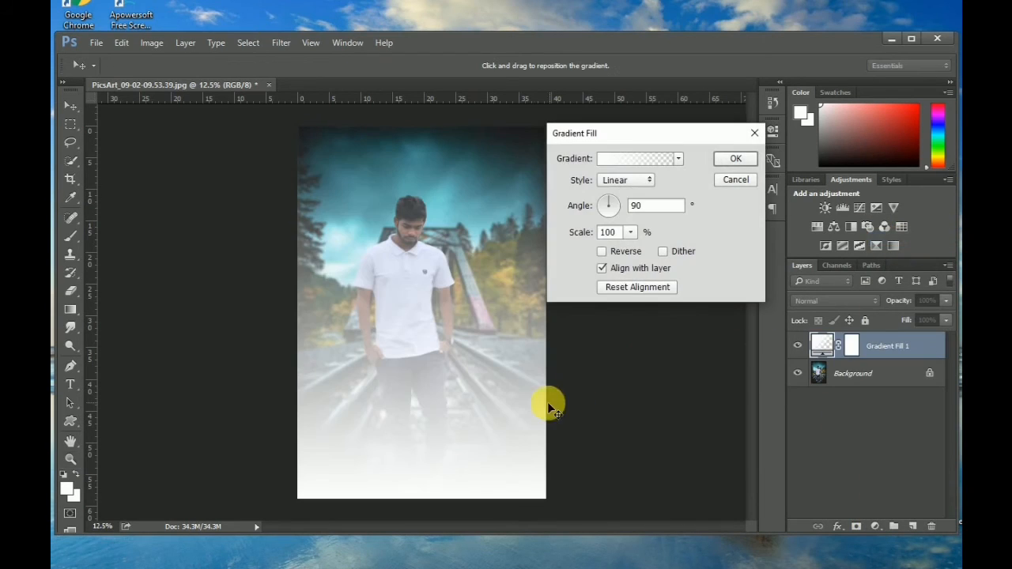
pyautogui.click(603, 164)
pyautogui.moveTo(642, 298); pyautogui.dragTo(351, 294)
pyautogui.click(443, 353)
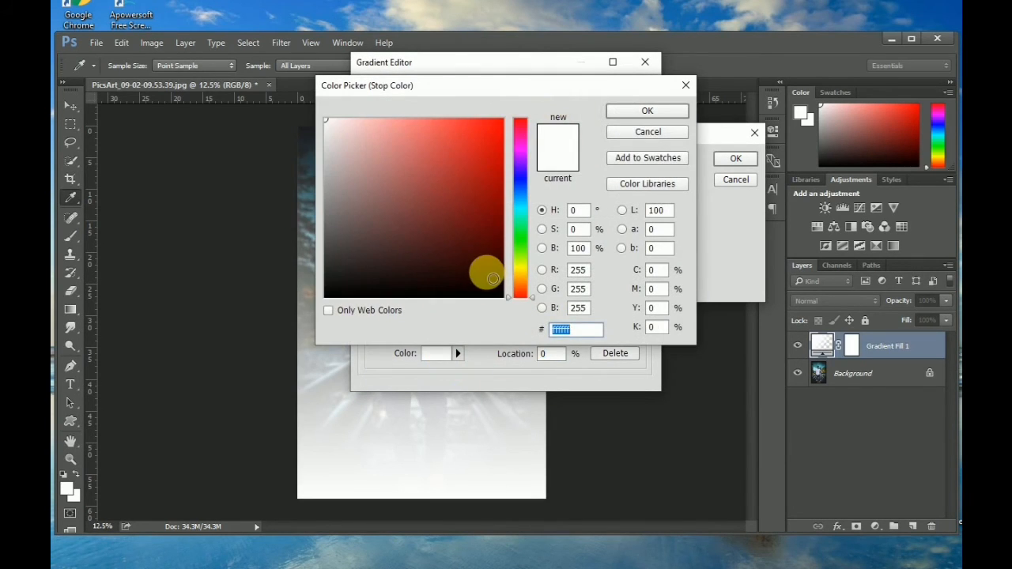
pyautogui.moveTo(486, 271); pyautogui.dragTo(526, 306)
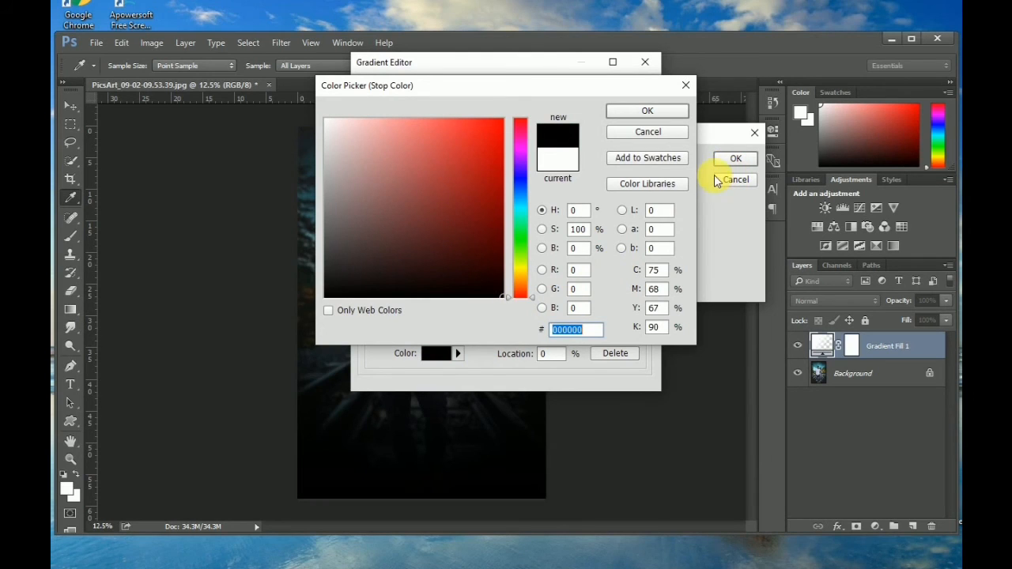
pyautogui.click(649, 111)
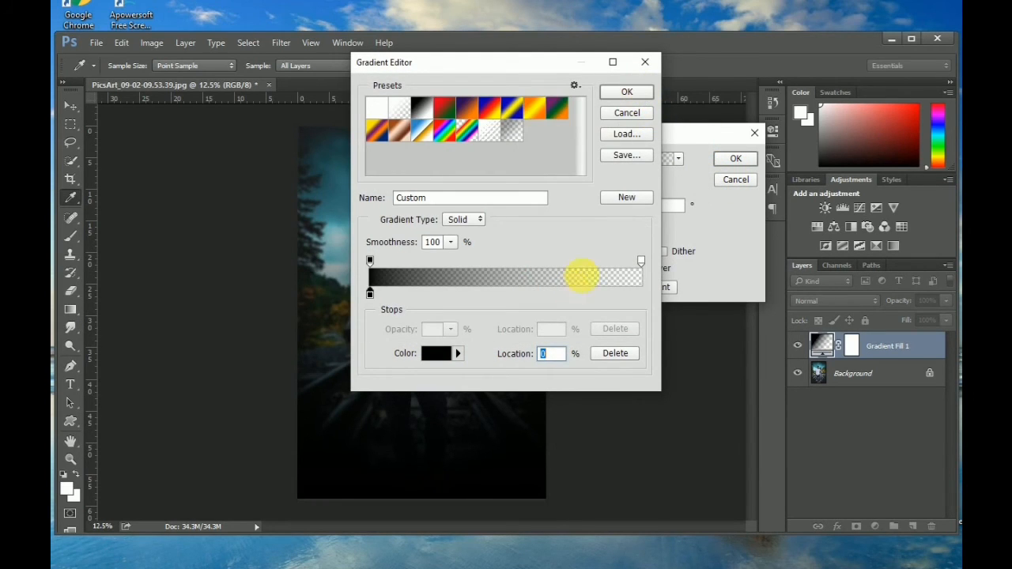
pyautogui.click(626, 92)
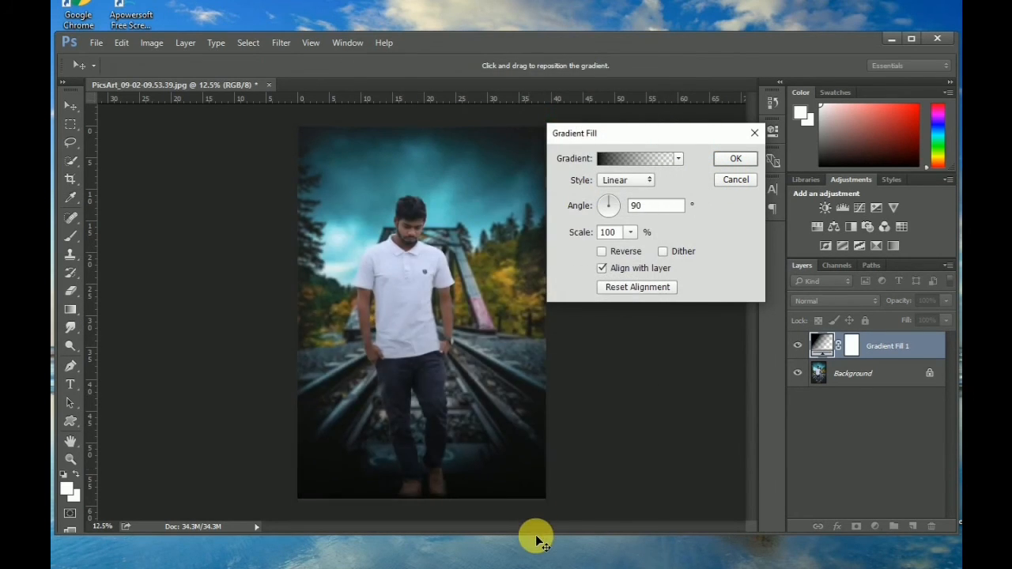
# Set the gradient's scale to 60%, shift it slightly down the image and accept the fill
pyautogui.click(632, 233)
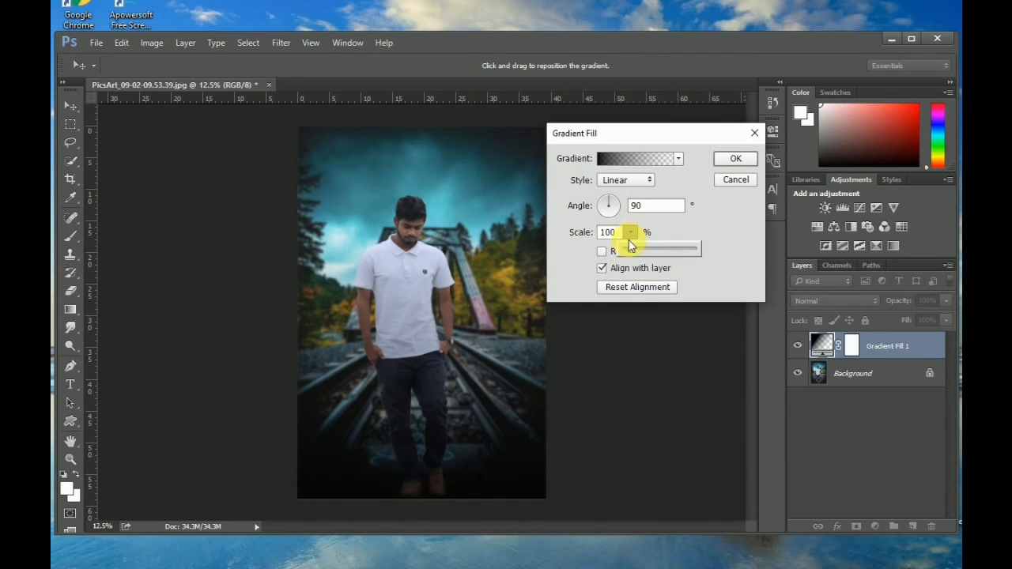
pyautogui.click(629, 250)
pyautogui.click(505, 419)
pyautogui.moveTo(505, 424); pyautogui.dragTo(504, 441)
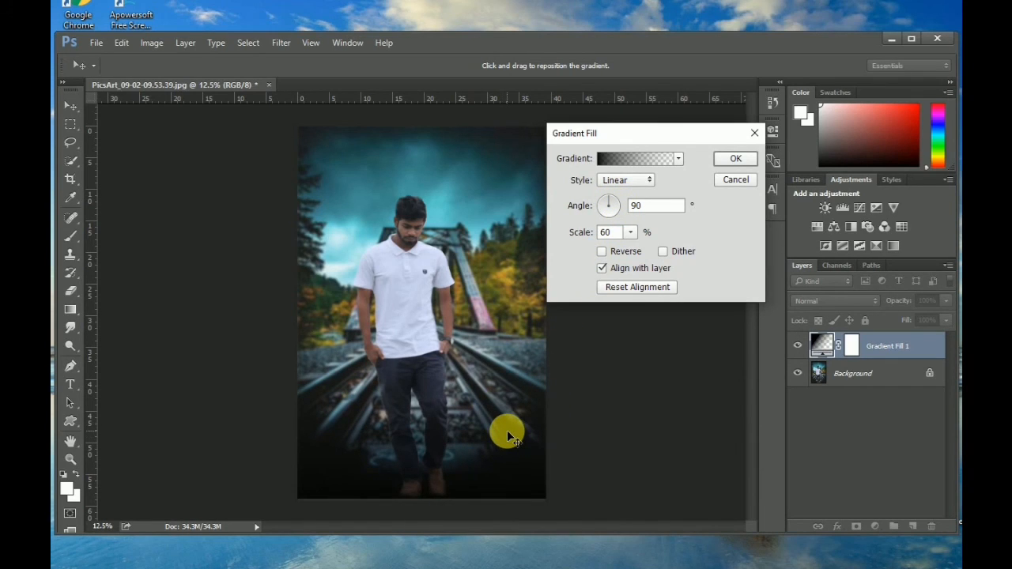
pyautogui.click(739, 160)
# Reduce the gradient layer's Fill to 97%
pyautogui.press('z')
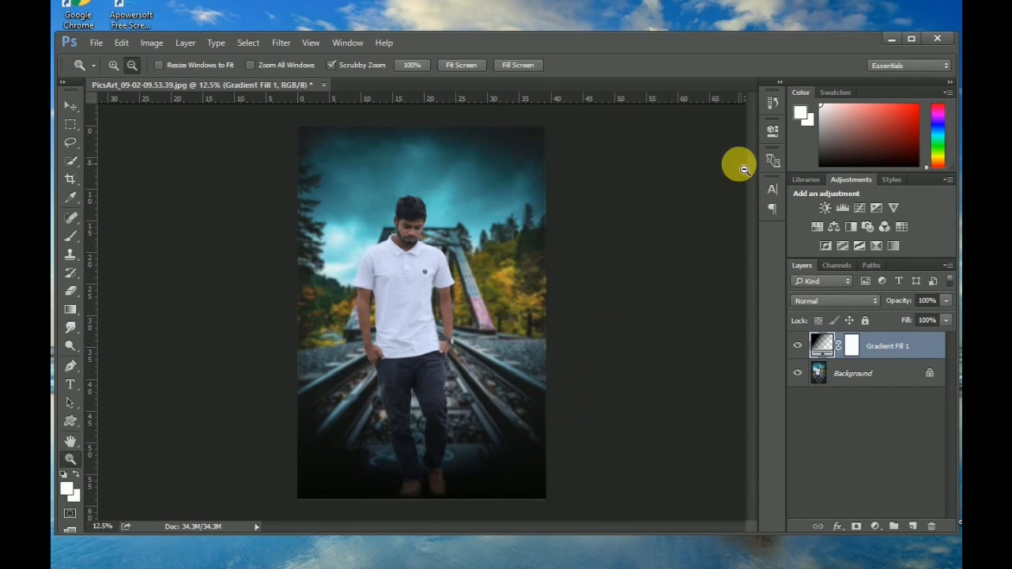
pyautogui.click(946, 321)
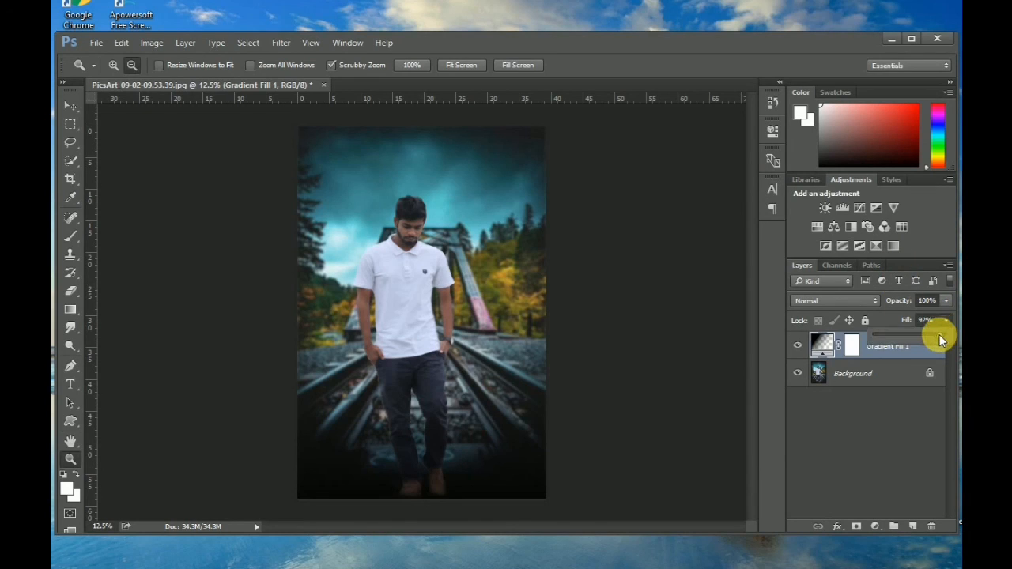
pyautogui.moveTo(940, 334); pyautogui.dragTo(941, 337)
# Save the picture to Downloads as a JPEG named fhfjutfikuyluy with Maximum quality 12
pyautogui.click(96, 42)
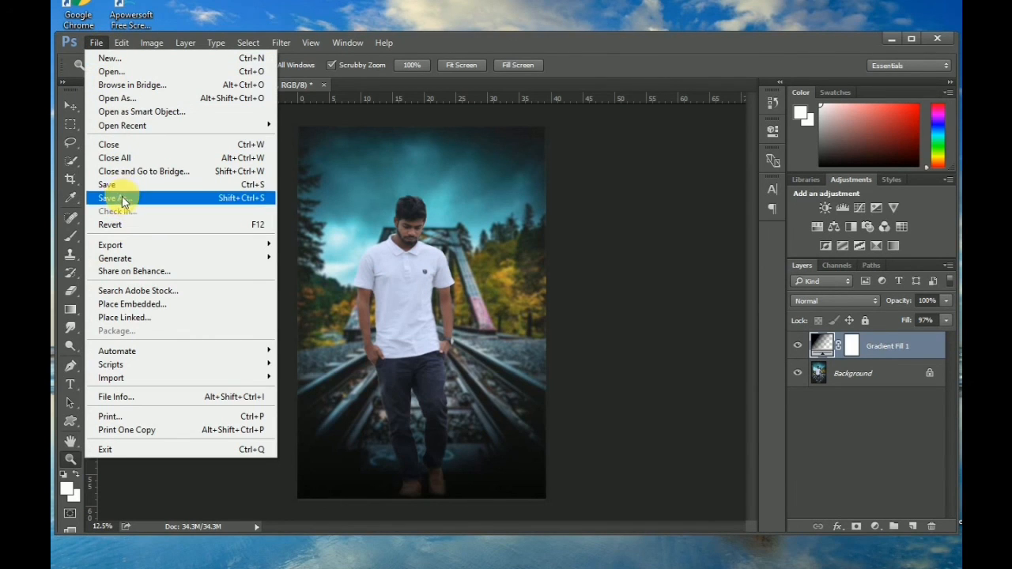
pyautogui.click(119, 198)
pyautogui.click(162, 440)
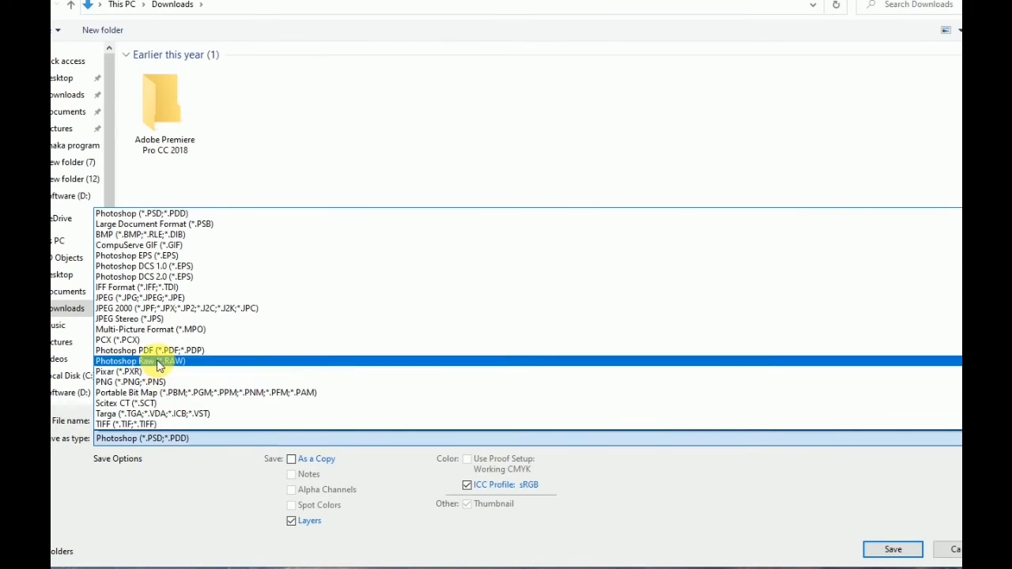
pyautogui.click(148, 299)
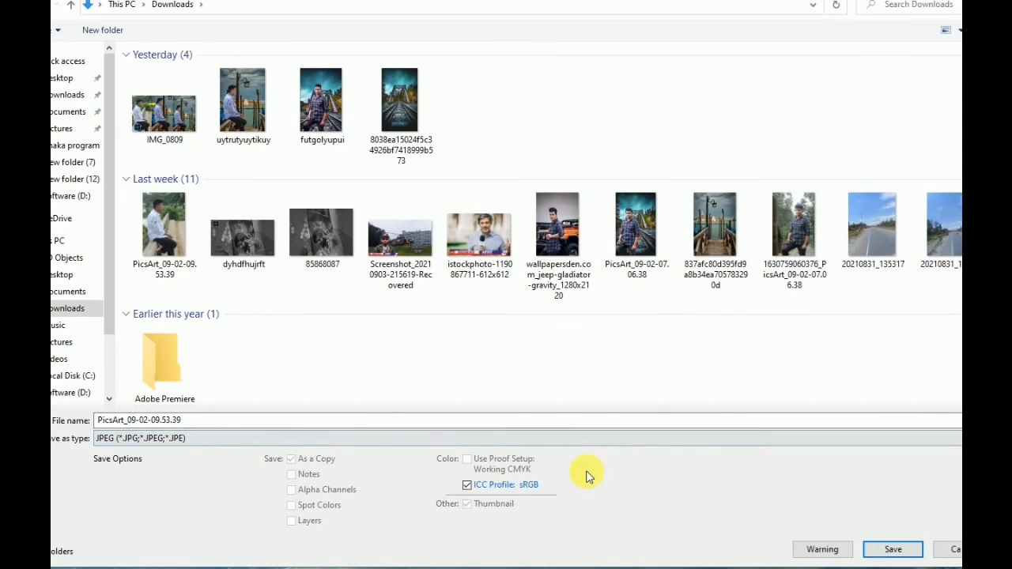
pyautogui.click(207, 425)
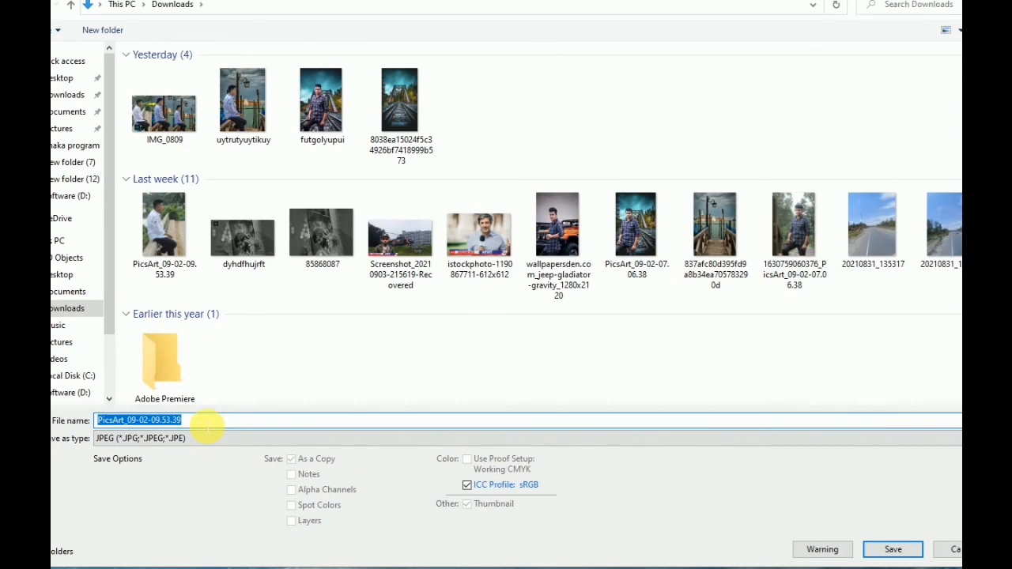
pyautogui.write('fhfjutfikuyluy')
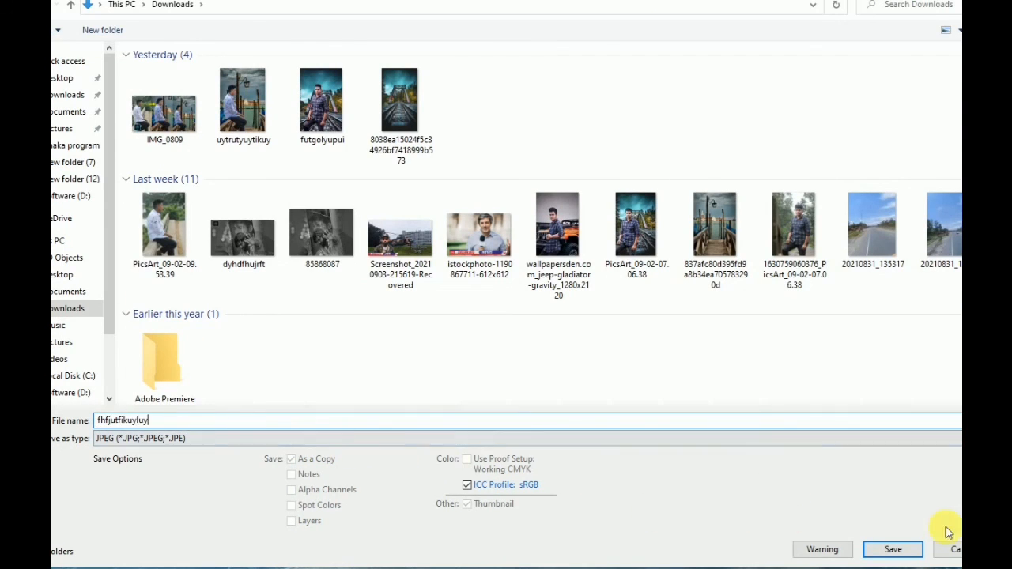
pyautogui.click(904, 552)
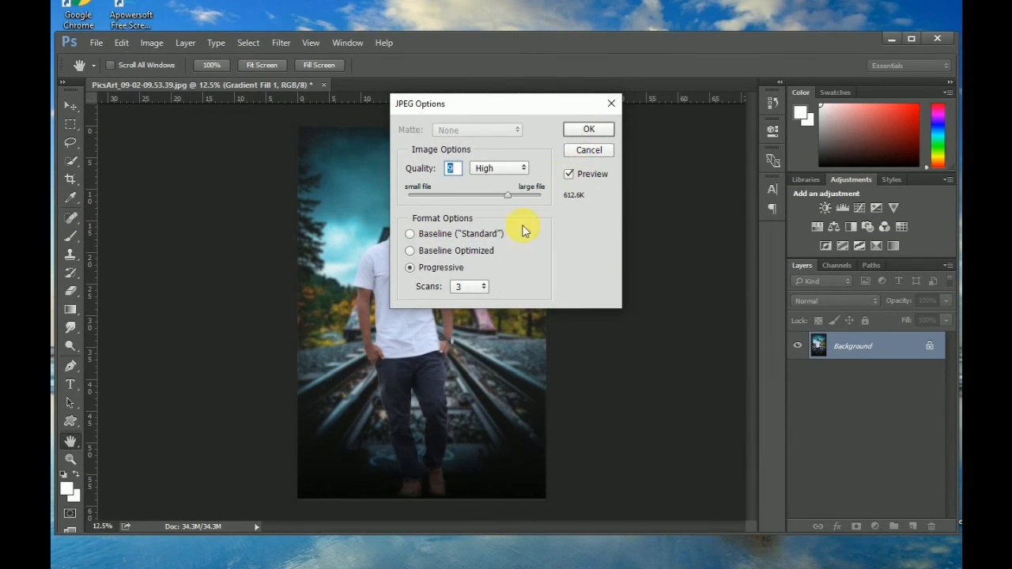
pyautogui.moveTo(507, 195); pyautogui.dragTo(588, 144)
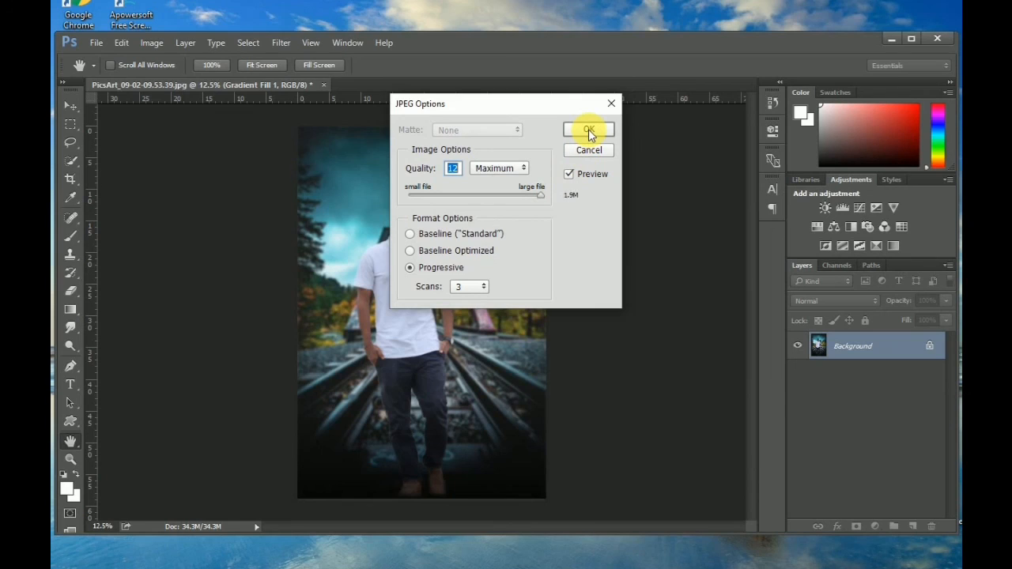